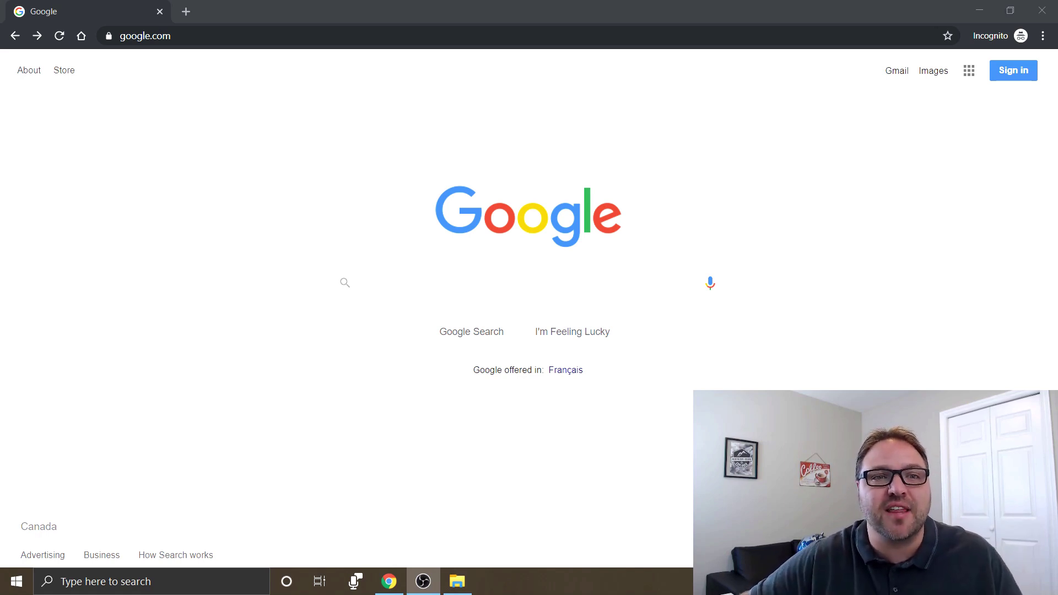
- Go to office.com and open Get Office to compare Office 365 Home, Personal and Home & Student prices
left_click(210, 40)
type("office.com")
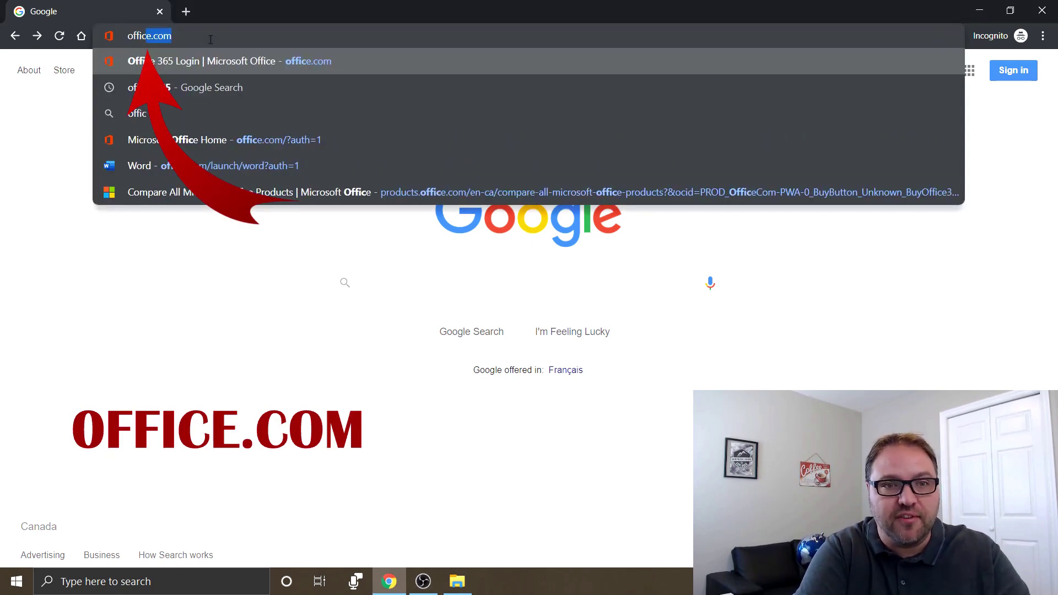
key("Return")
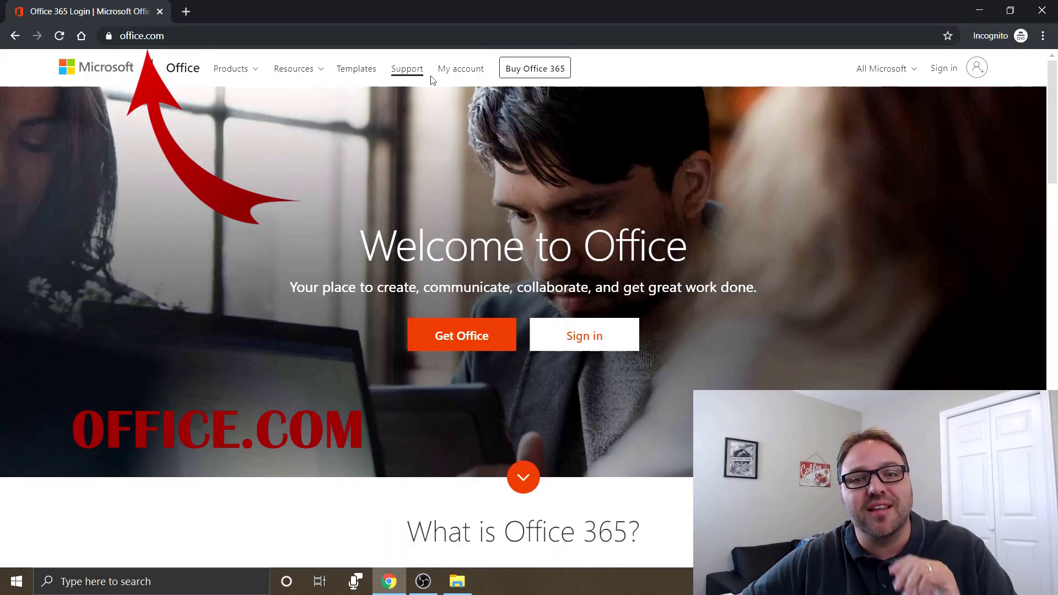
scroll(805, 184, "down", 1)
scroll(757, 182, "up", 1)
scroll(757, 182, "down", 2)
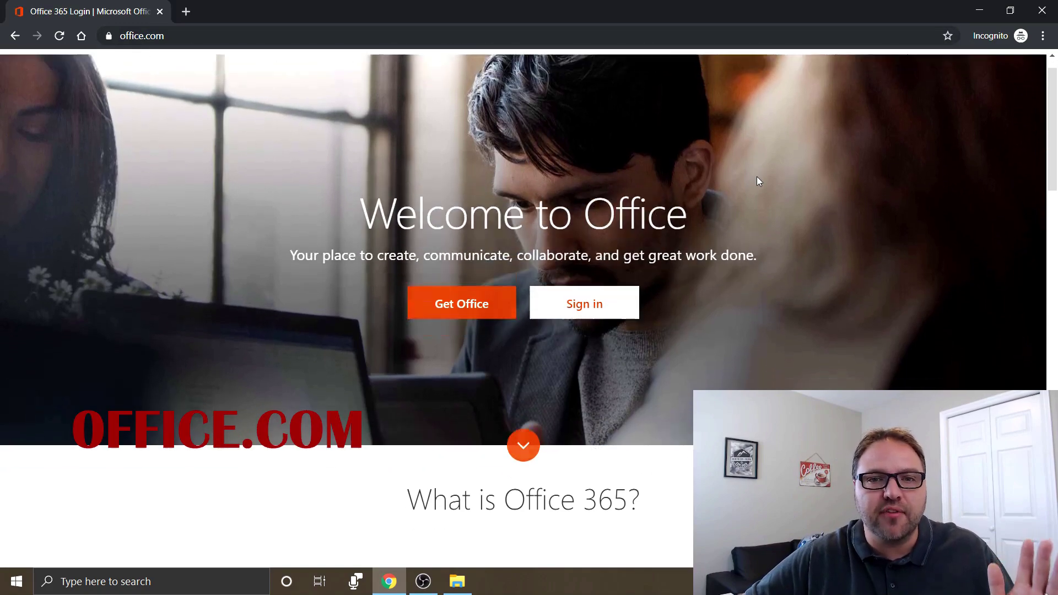
left_click(471, 199)
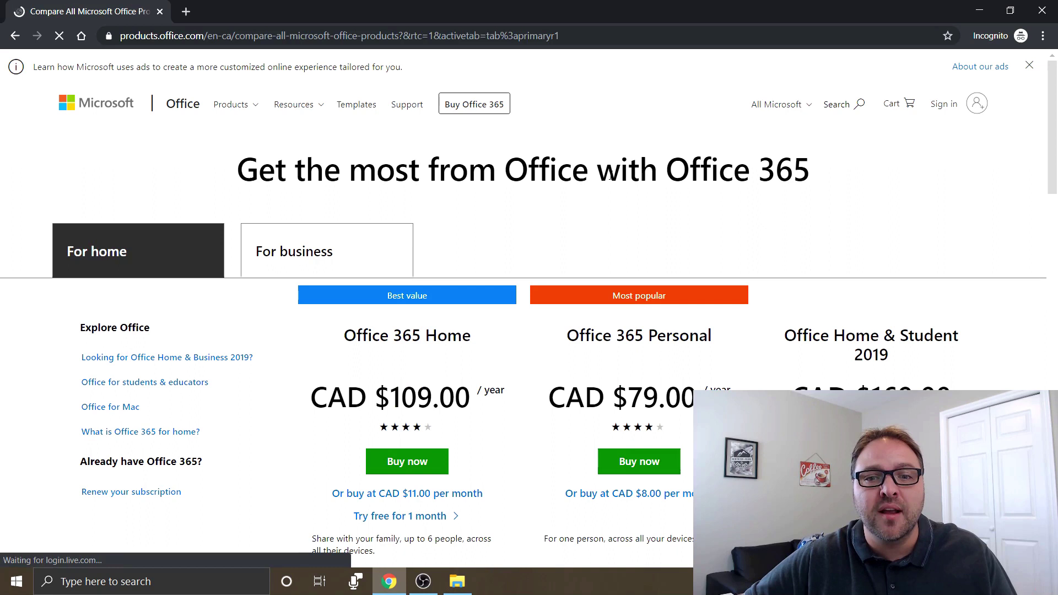
scroll(659, 188, "down", 1)
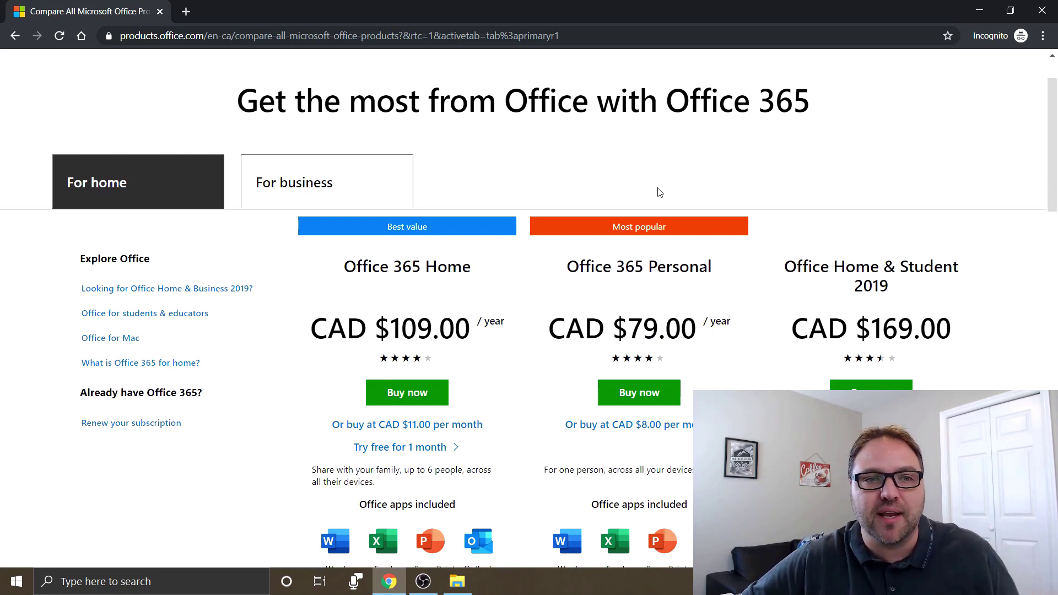
- Return to the Welcome to Office page and sign in with the account e-mail and password
left_click(12, 34)
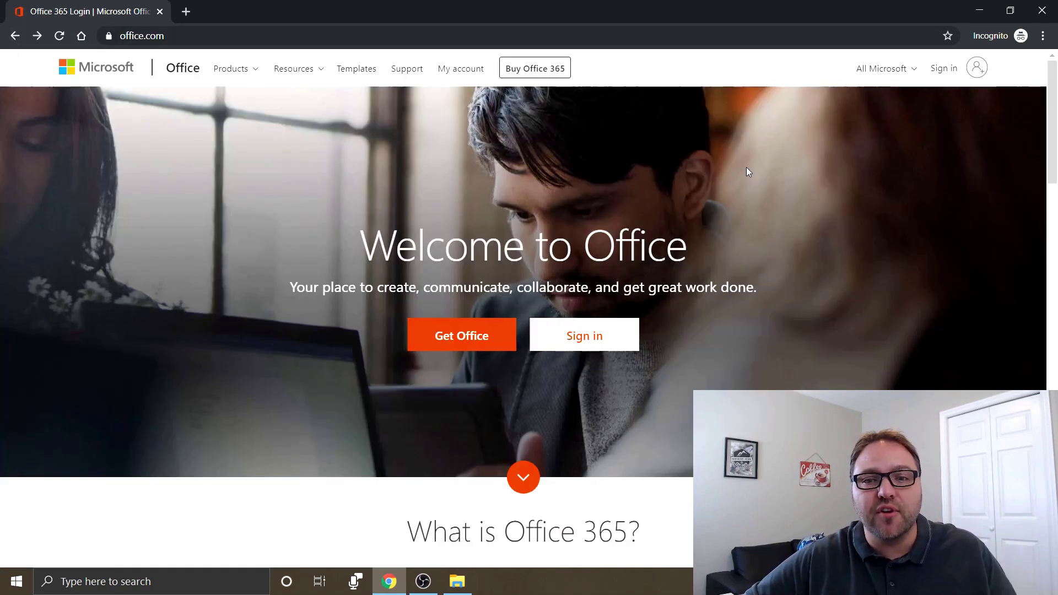
scroll(750, 170, "down", 1)
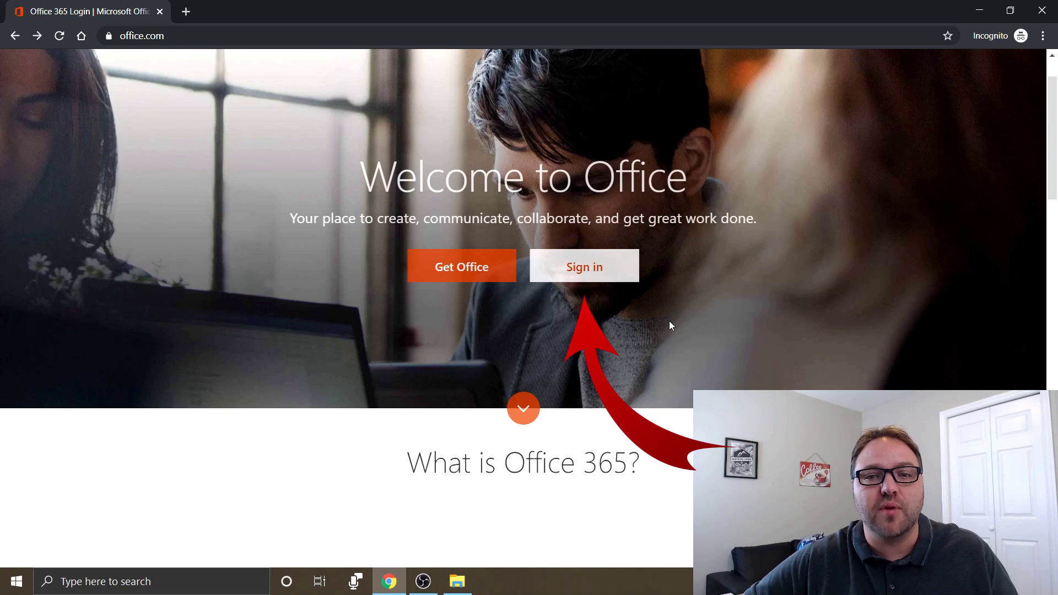
left_click(586, 273)
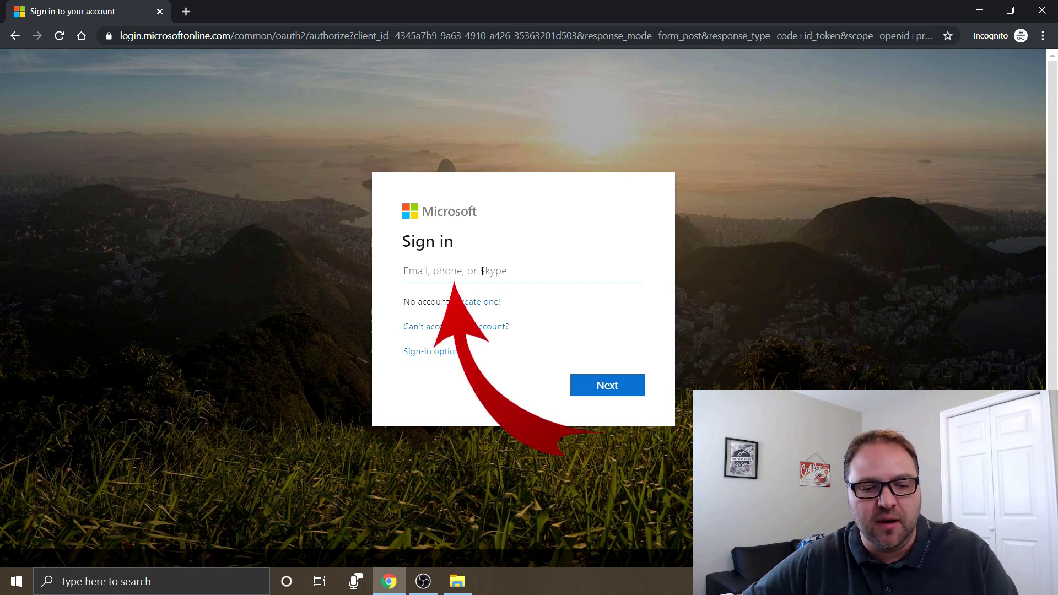
key("ctrl+v")
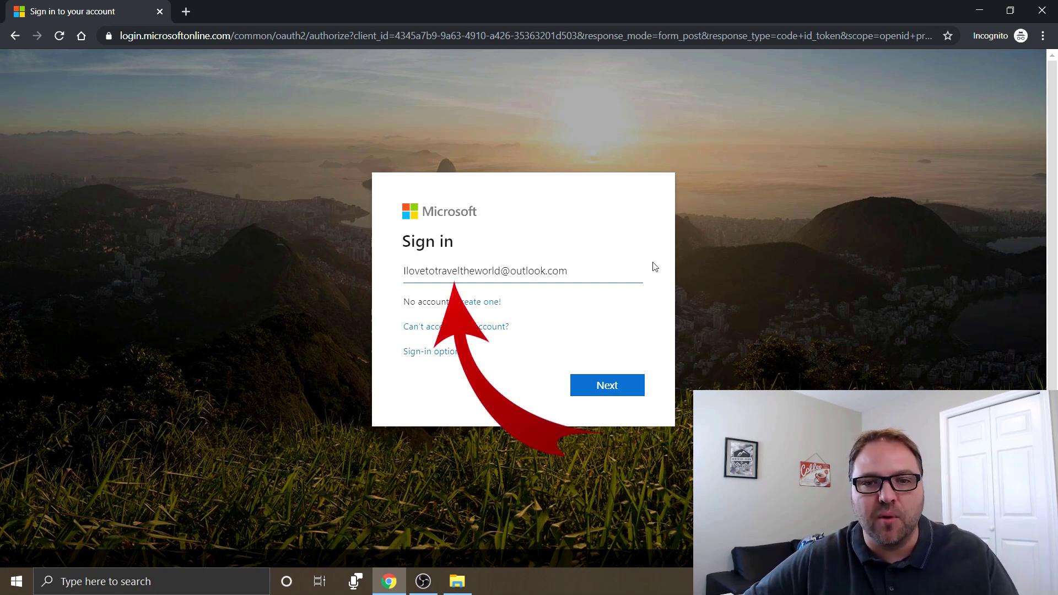
left_click(613, 386)
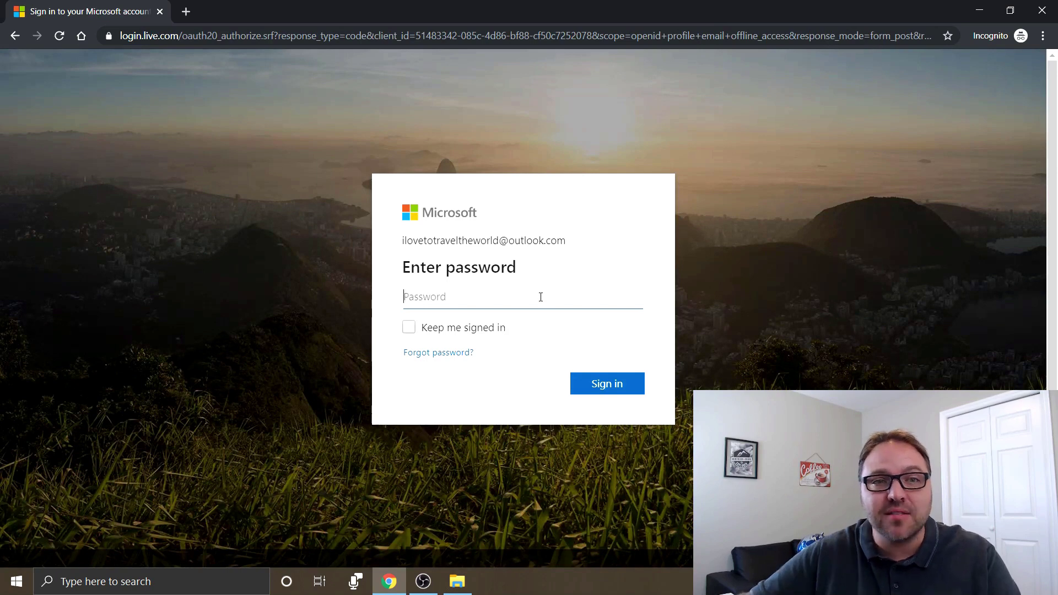
type("***")
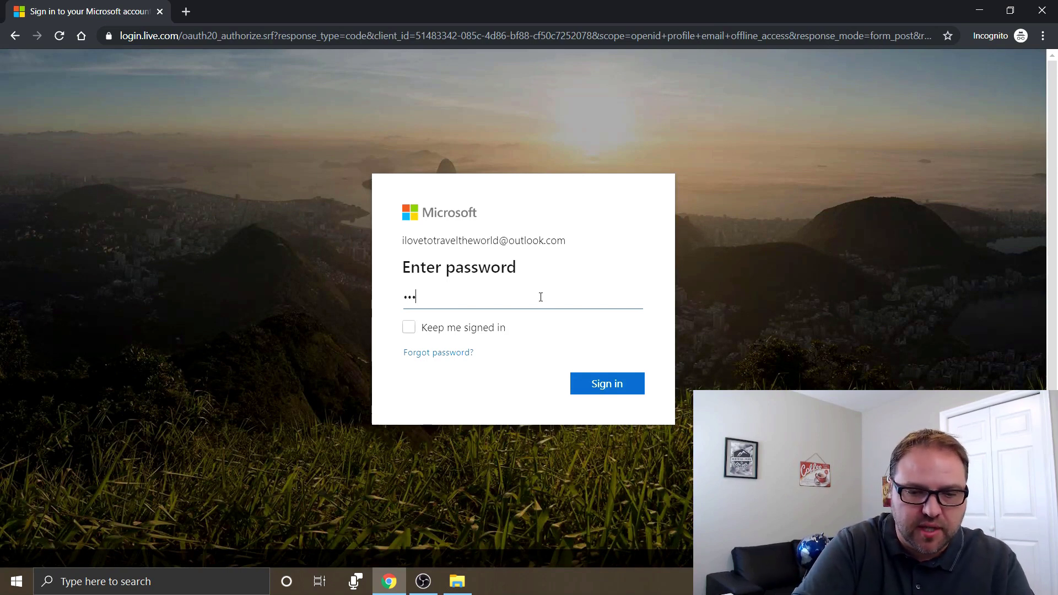
type("****")
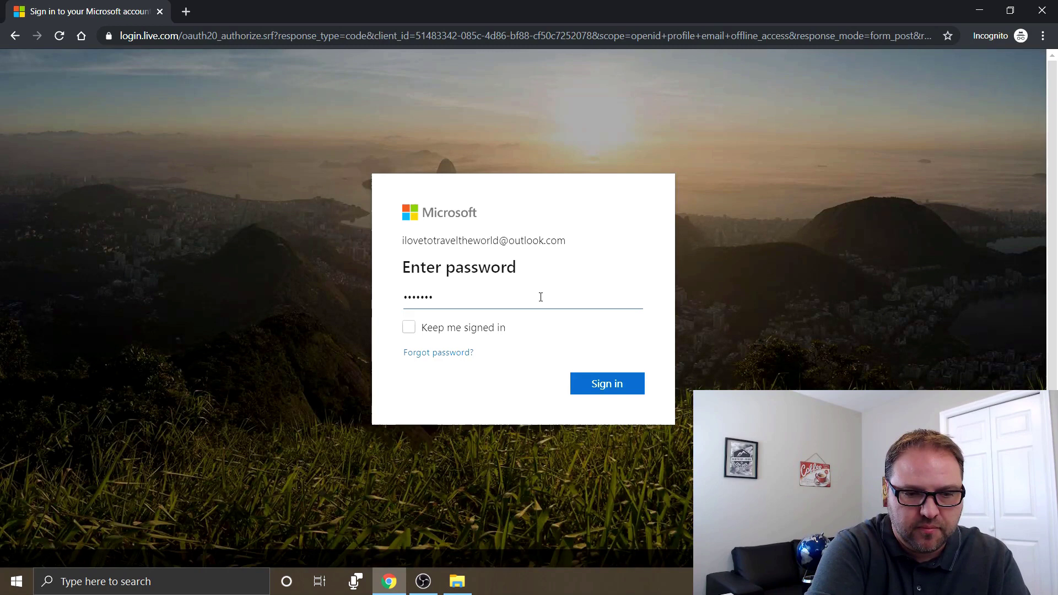
key("Return")
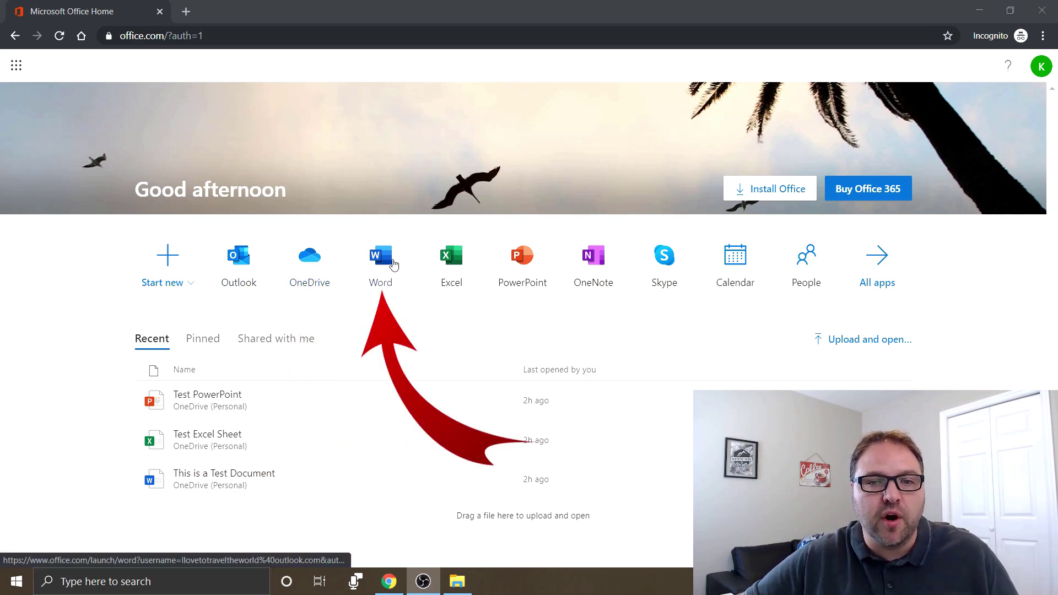
- Open Word, browse the full template gallery, then open This is a Test Document from Recent
left_click(392, 264)
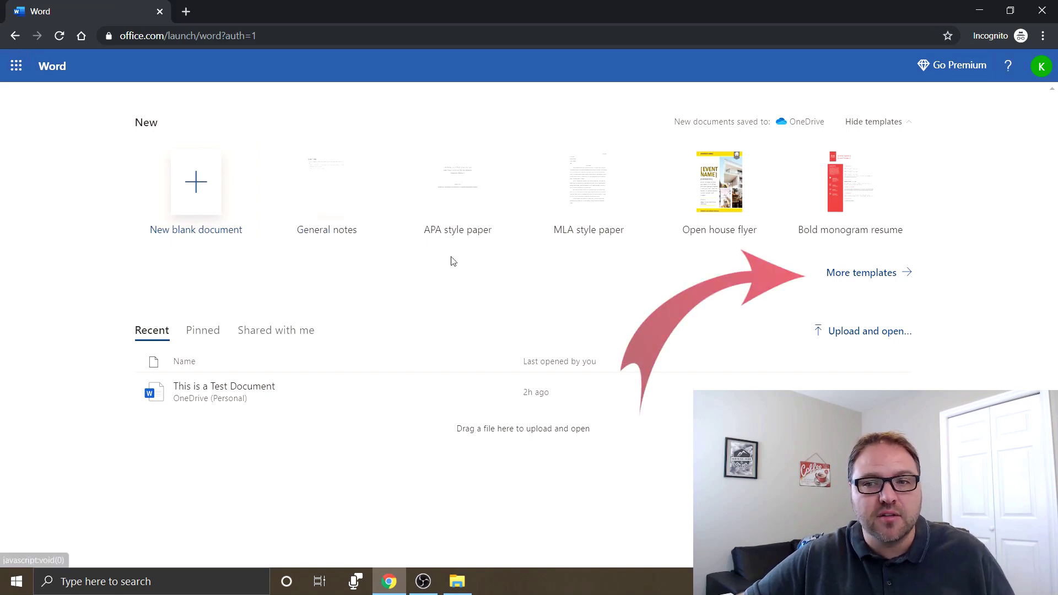
left_click(875, 285)
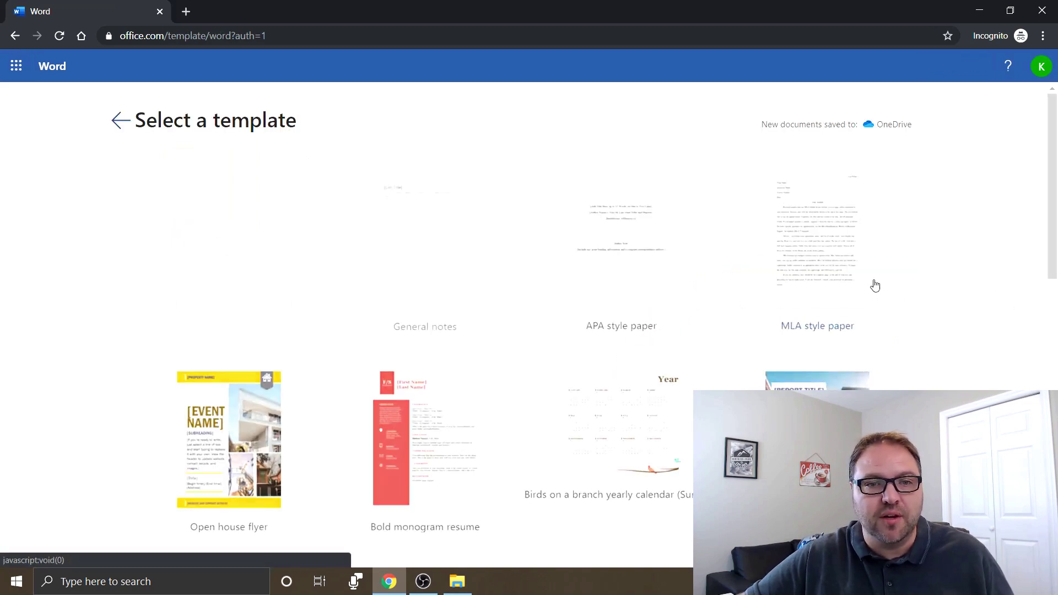
scroll(606, 310, "down", 2)
scroll(608, 310, "down", 2)
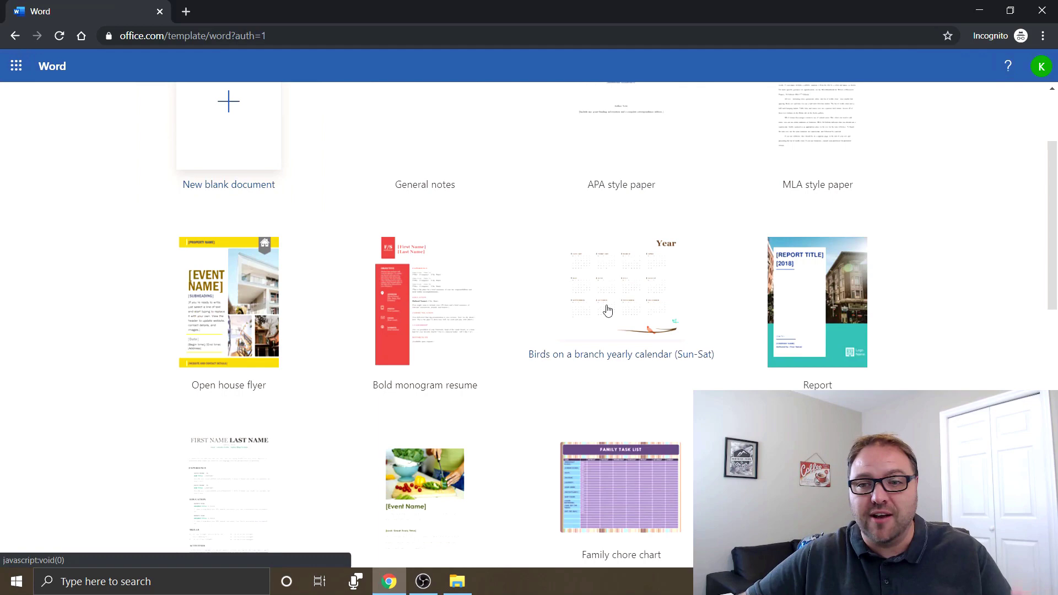
scroll(645, 301, "down", 1)
scroll(645, 300, "up", 5)
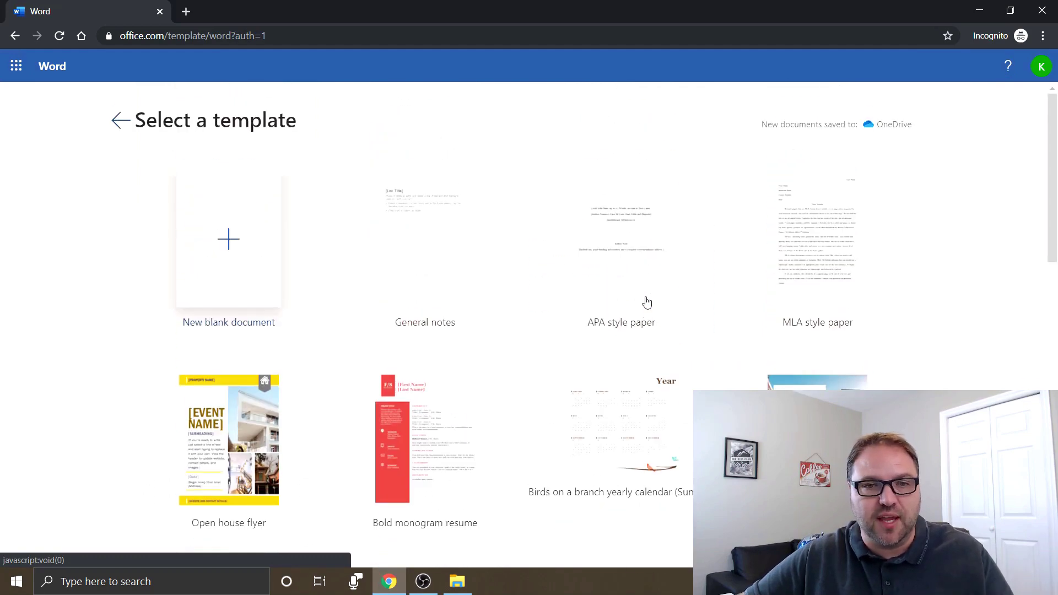
left_click(121, 126)
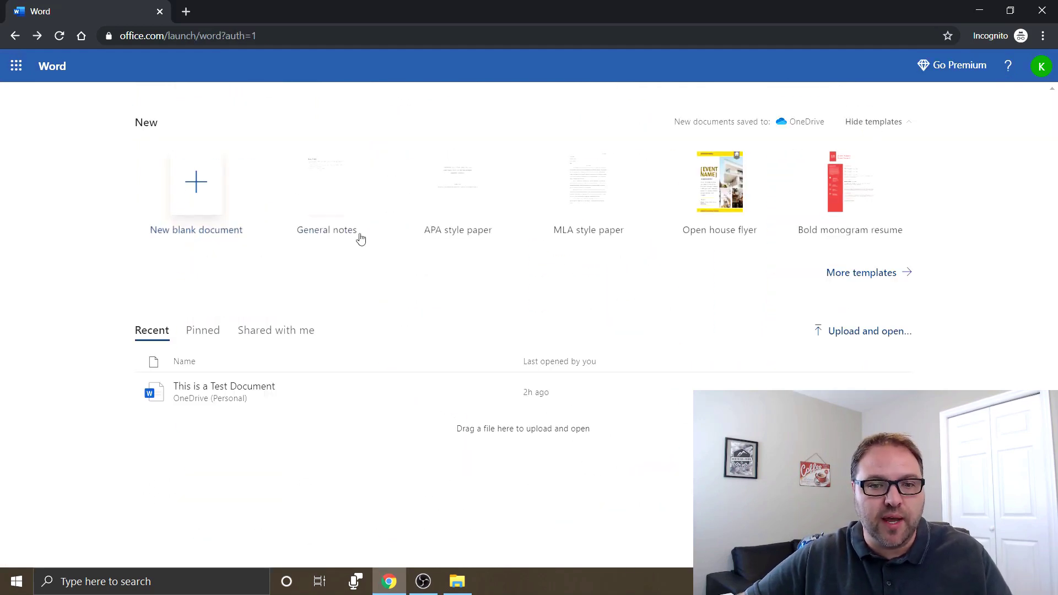
left_click(254, 385)
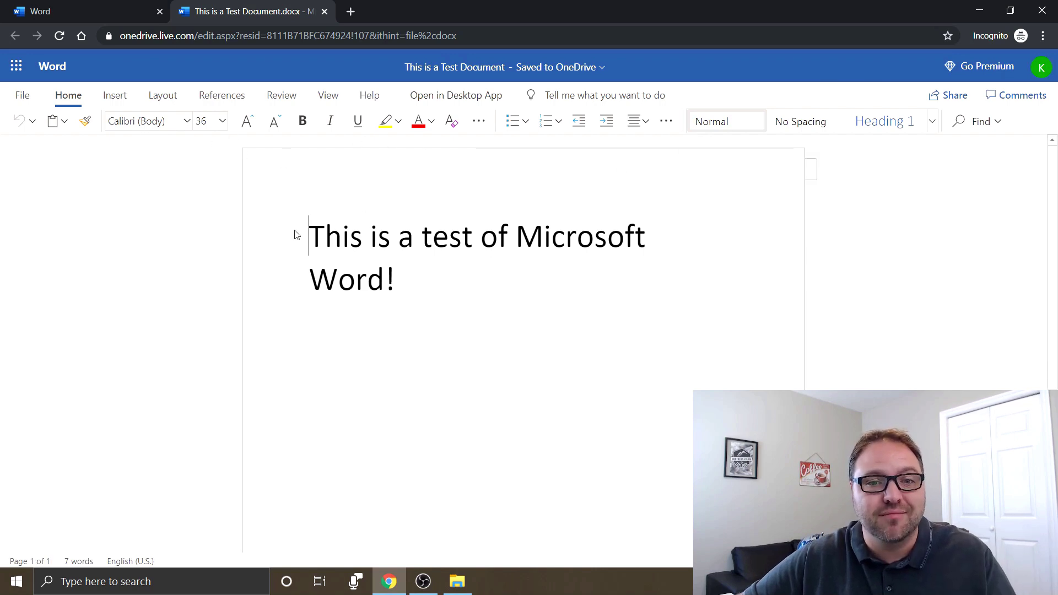
left_click_drag(318, 223, 499, 301)
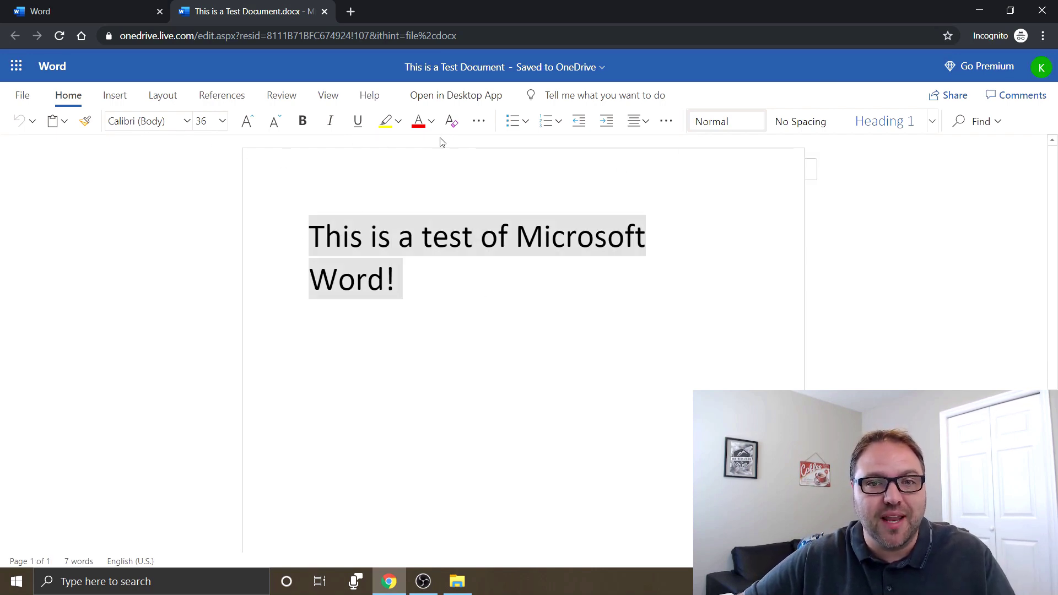
left_click(425, 127)
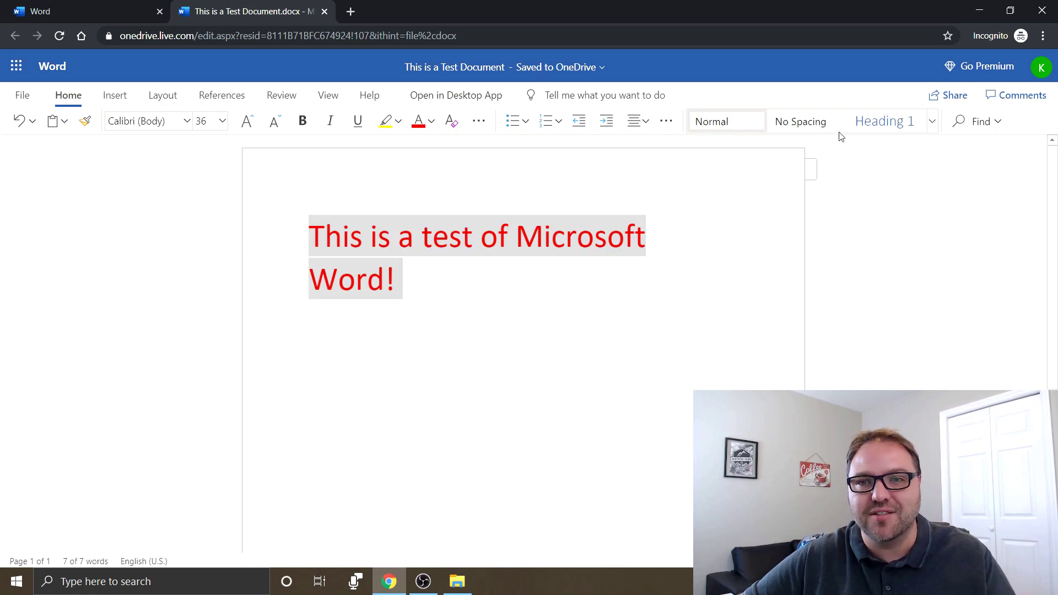
left_click(876, 125)
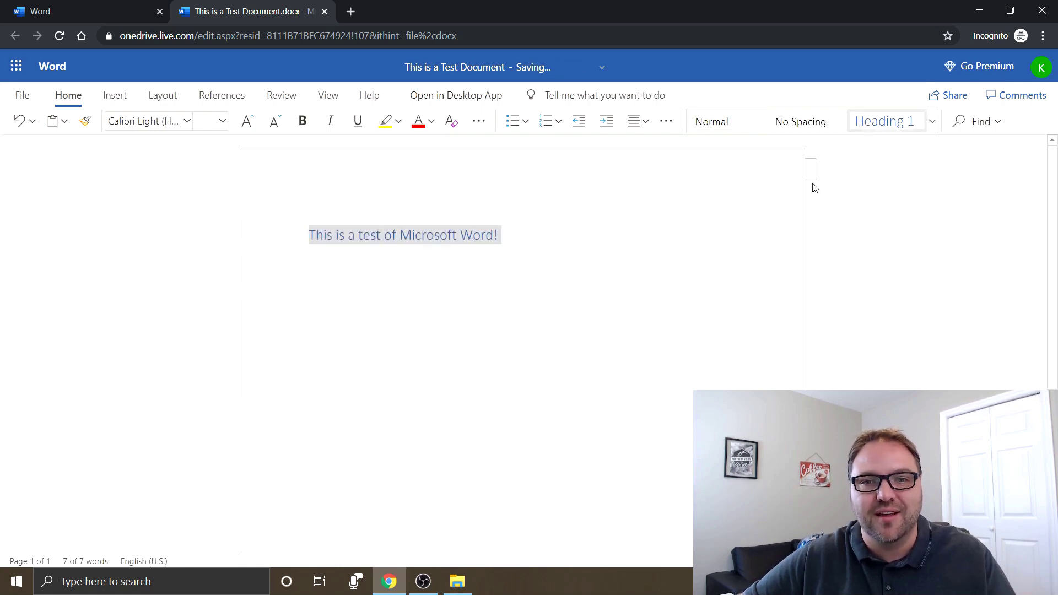
left_click(795, 124)
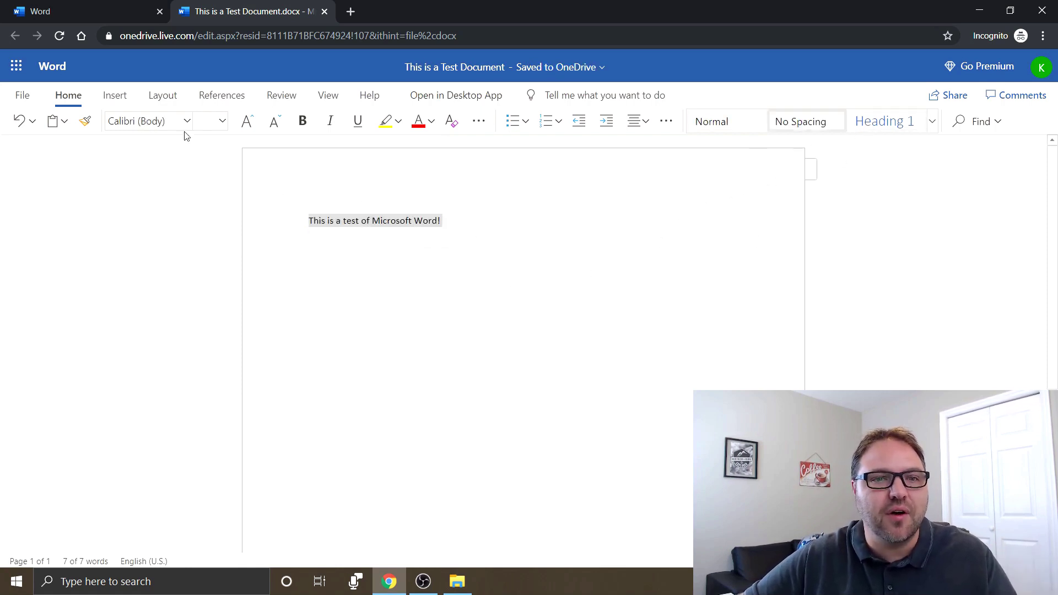
left_click(167, 123)
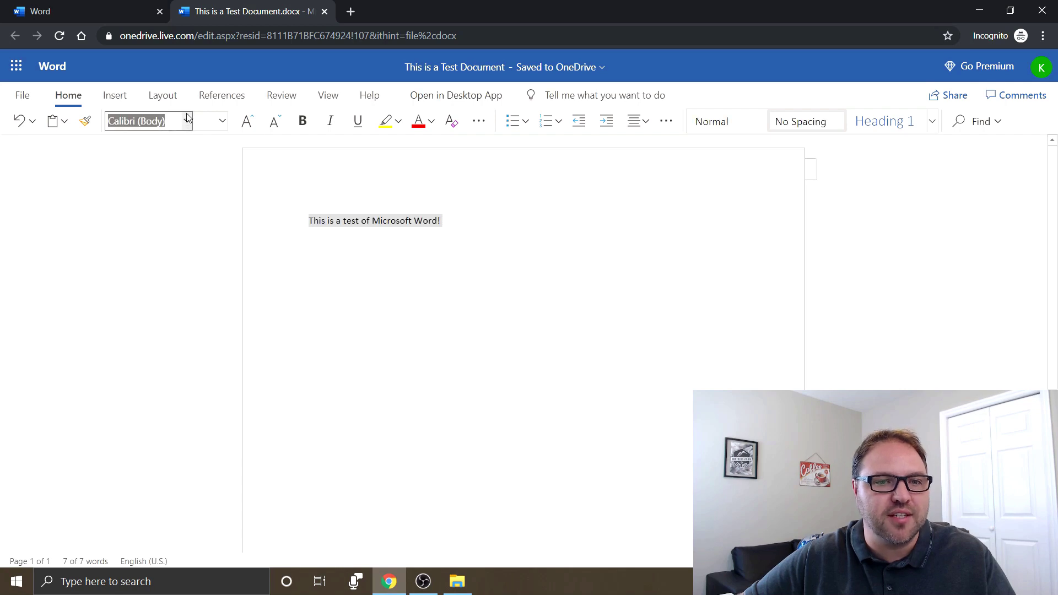
left_click(187, 121)
left_click(189, 349)
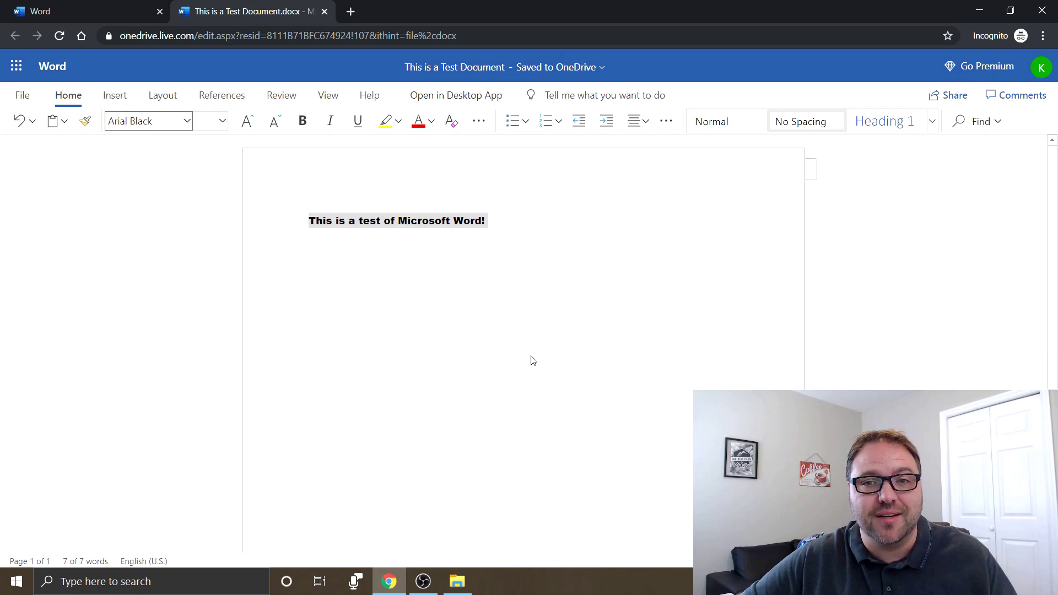
left_click(592, 284)
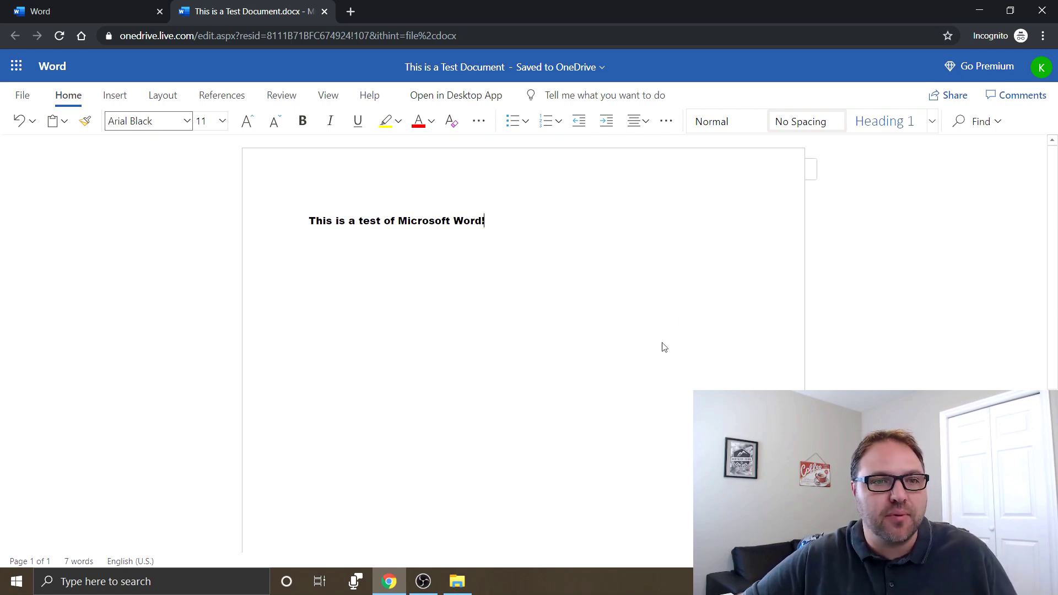
- Download a copy of the test document through File > Save As > Download a Copy
left_click(25, 95)
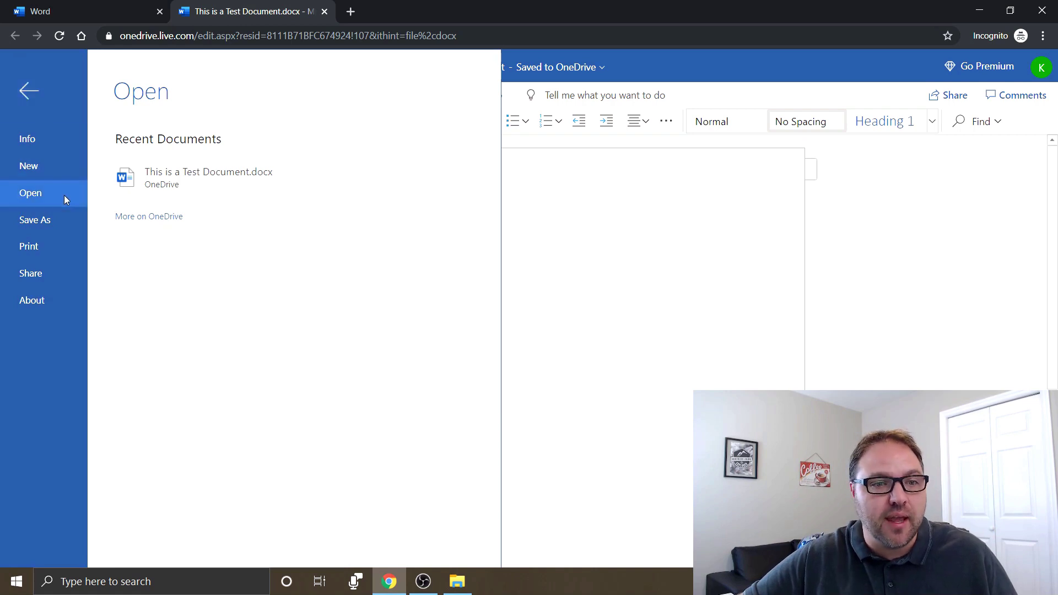
left_click(53, 226)
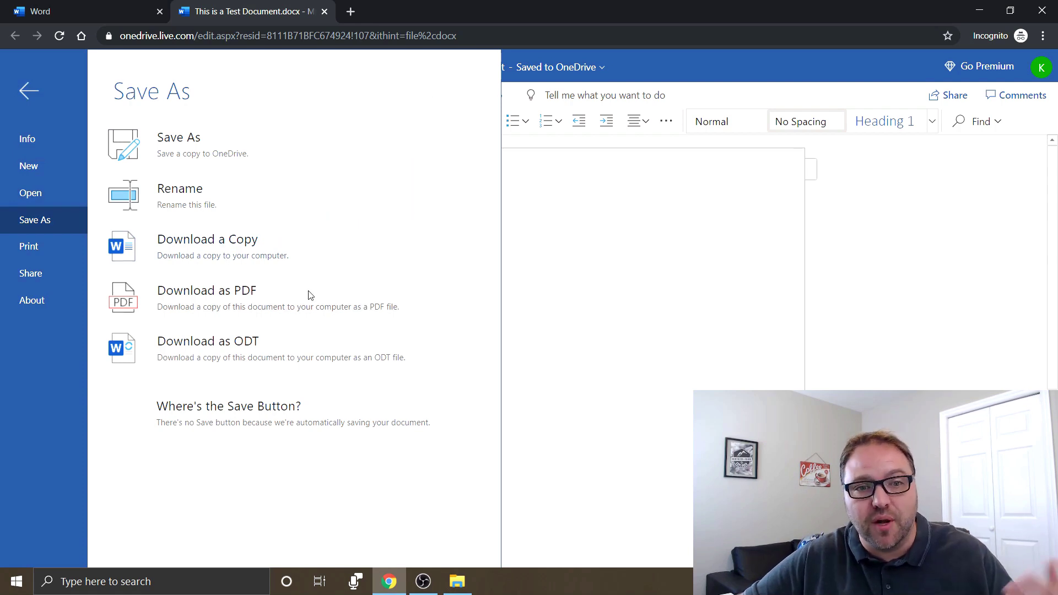
left_click(276, 256)
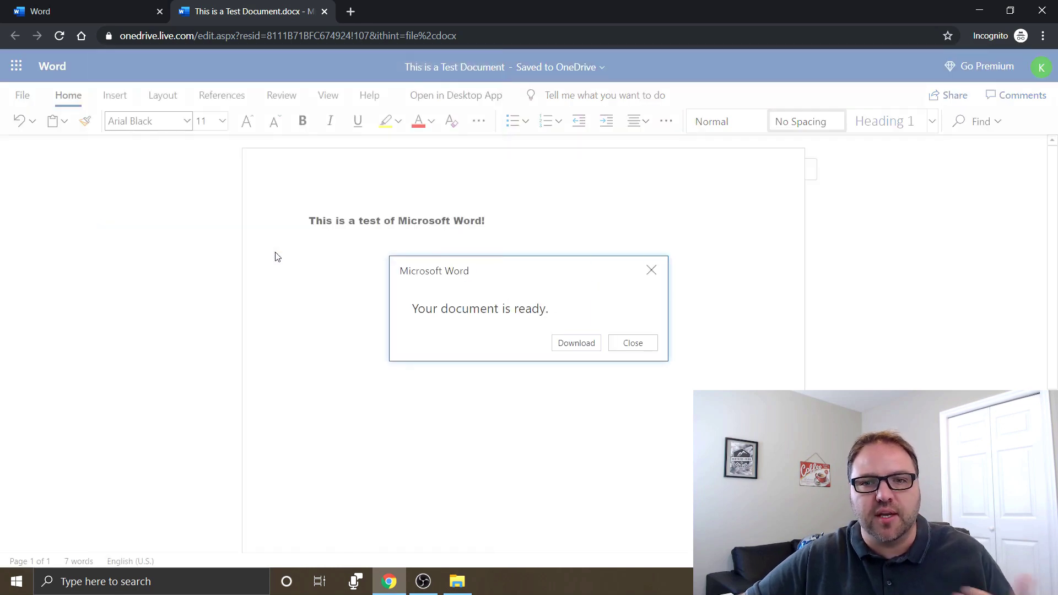
left_click(577, 344)
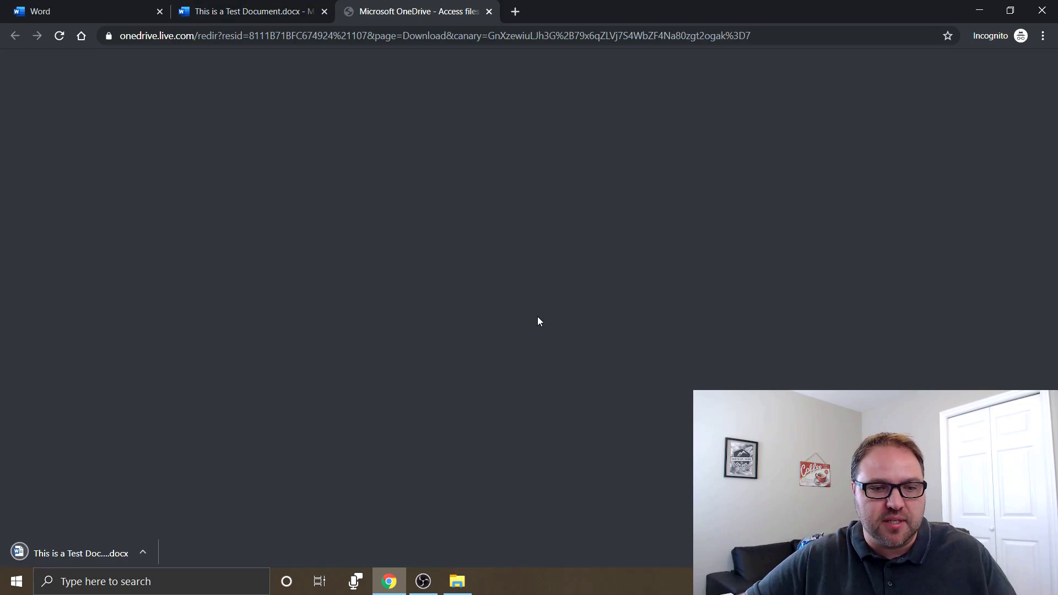
- Drag This is a Test Document (1).docx from the download bar onto the desktop and re-maximize the browser
left_click_drag(652, 11, 1, 264)
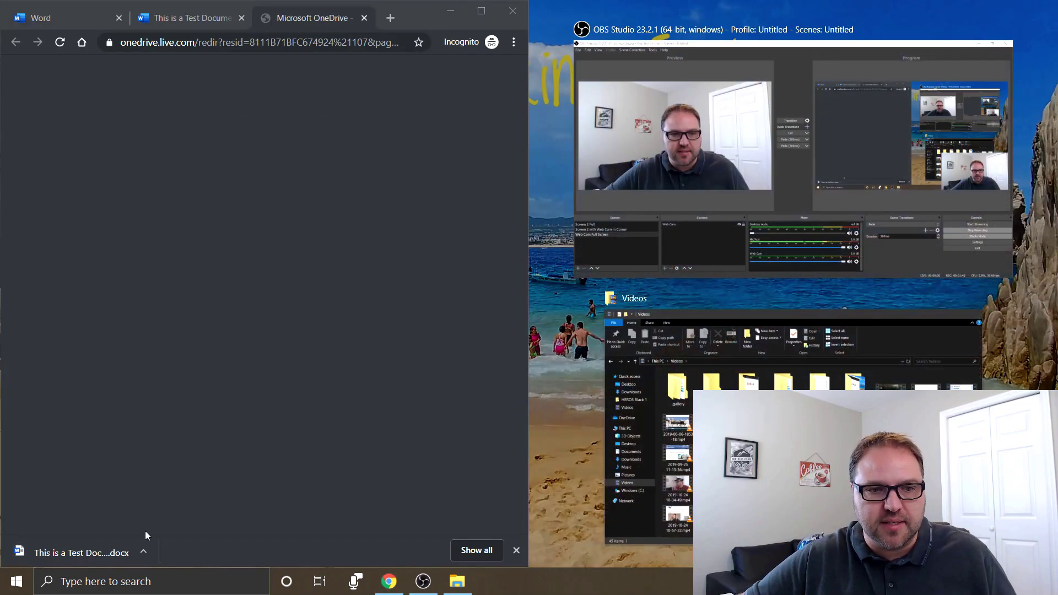
left_click_drag(104, 554, 760, 164)
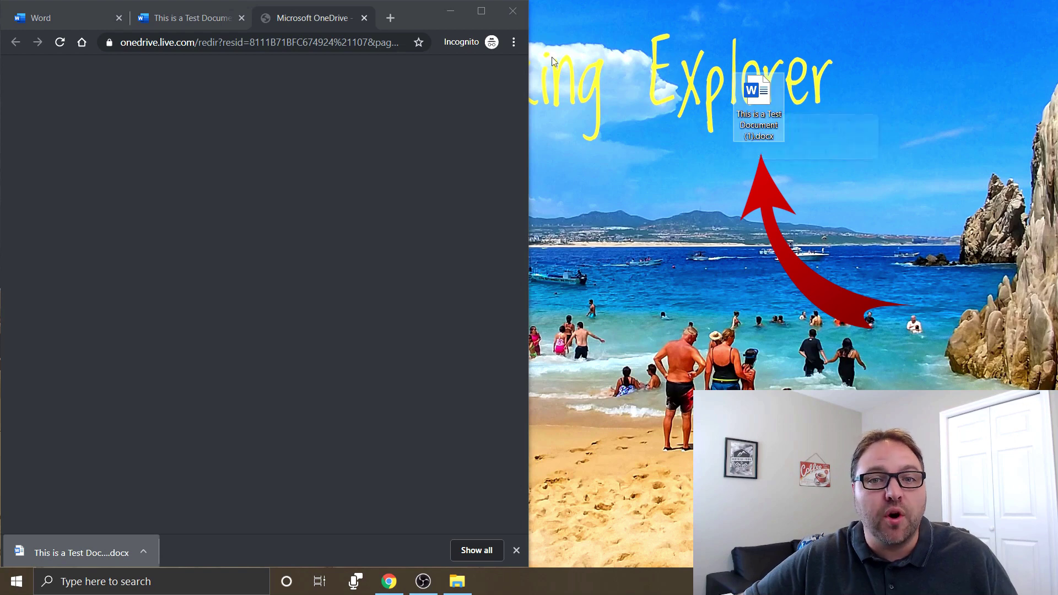
left_click(482, 11)
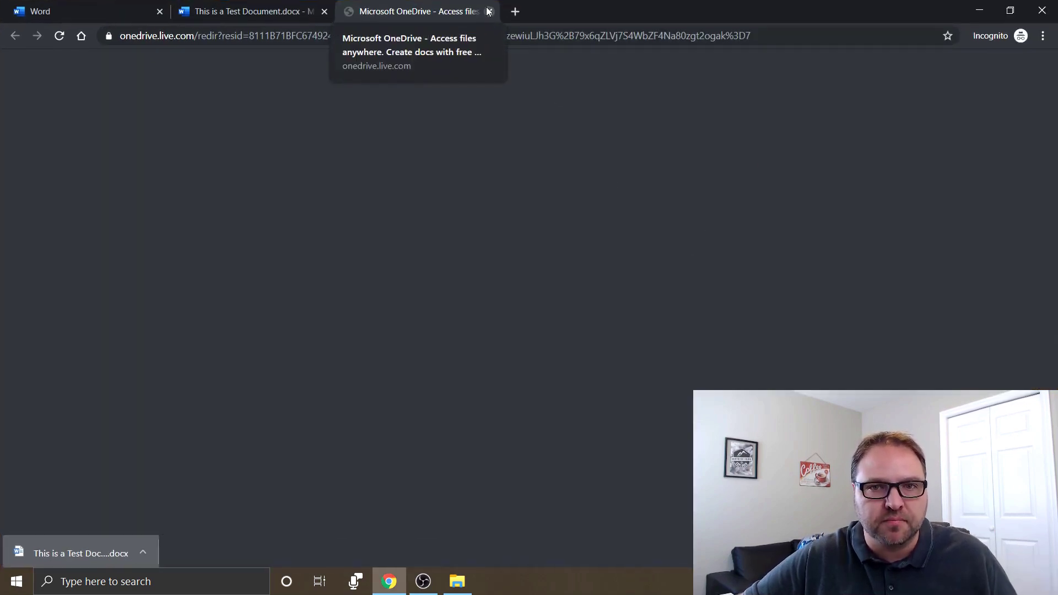
- Close the download tab, return to the Word tab, and reach Excel's start page via Office home
left_click(489, 11)
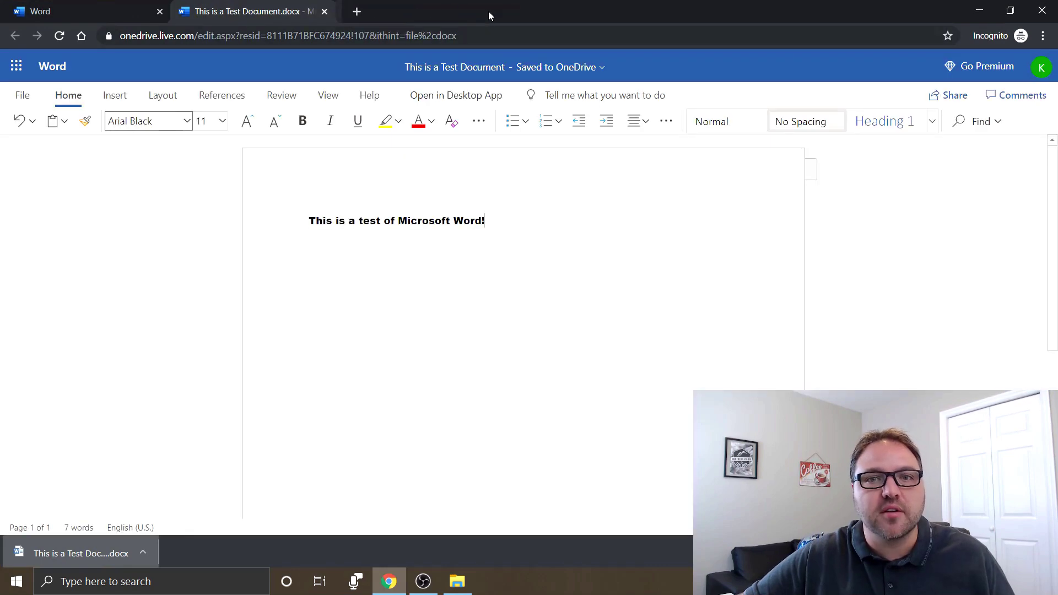
left_click(119, 10)
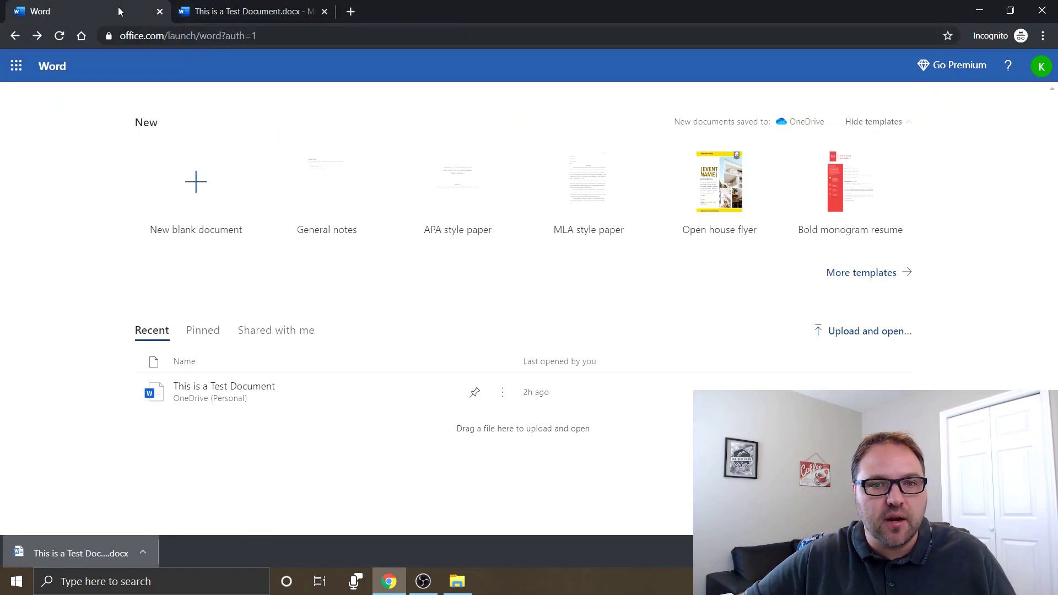
left_click(16, 66)
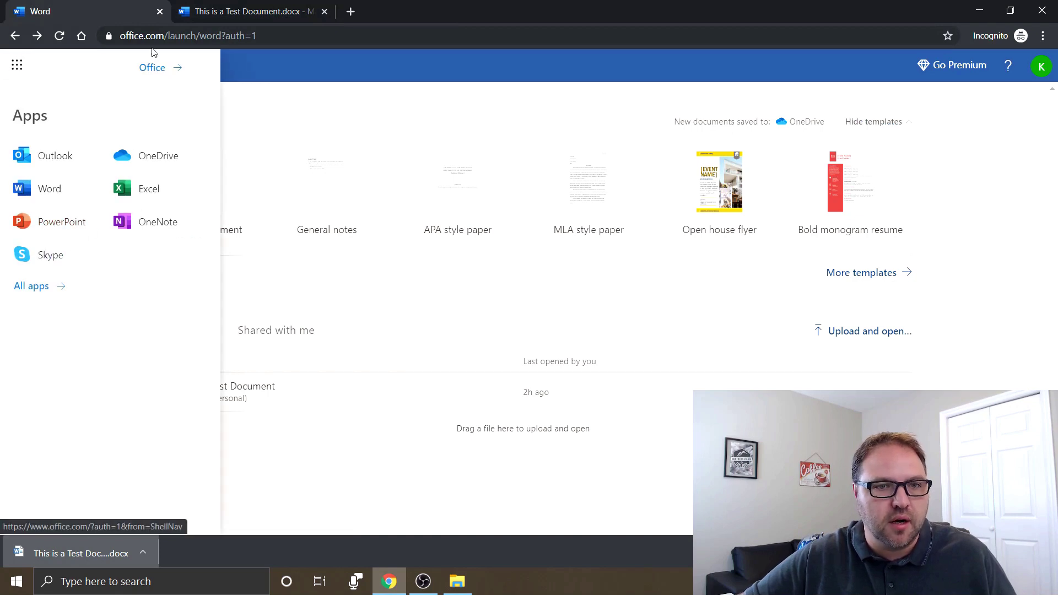
left_click(152, 67)
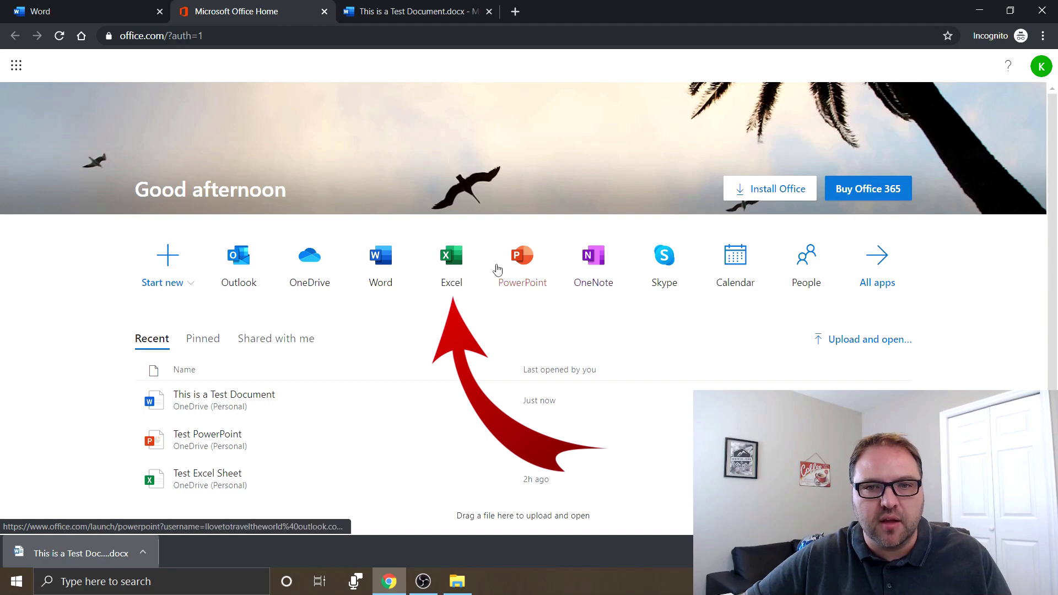
left_click(463, 257)
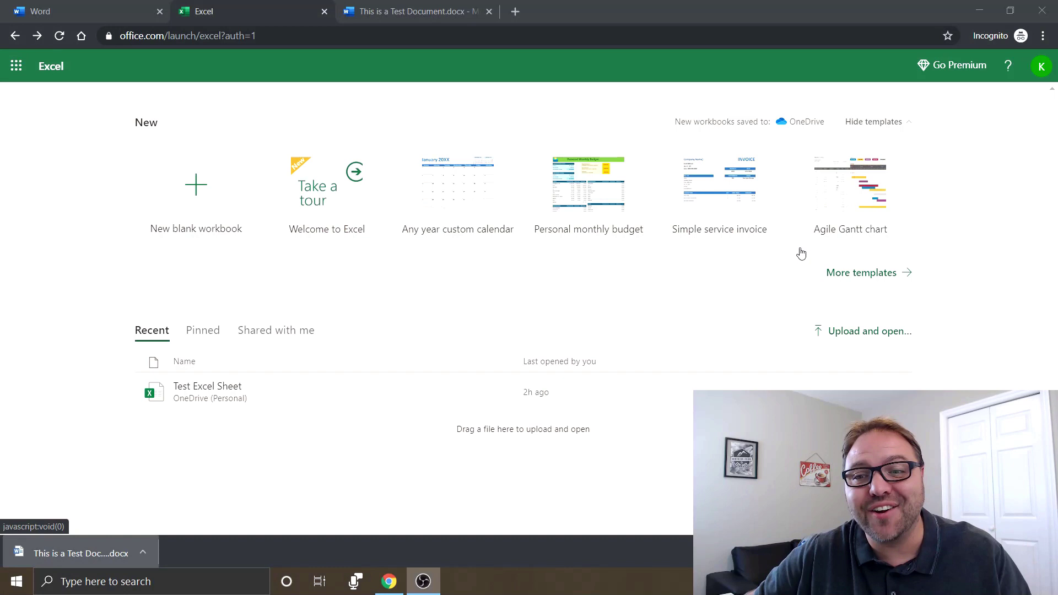
left_click(858, 274)
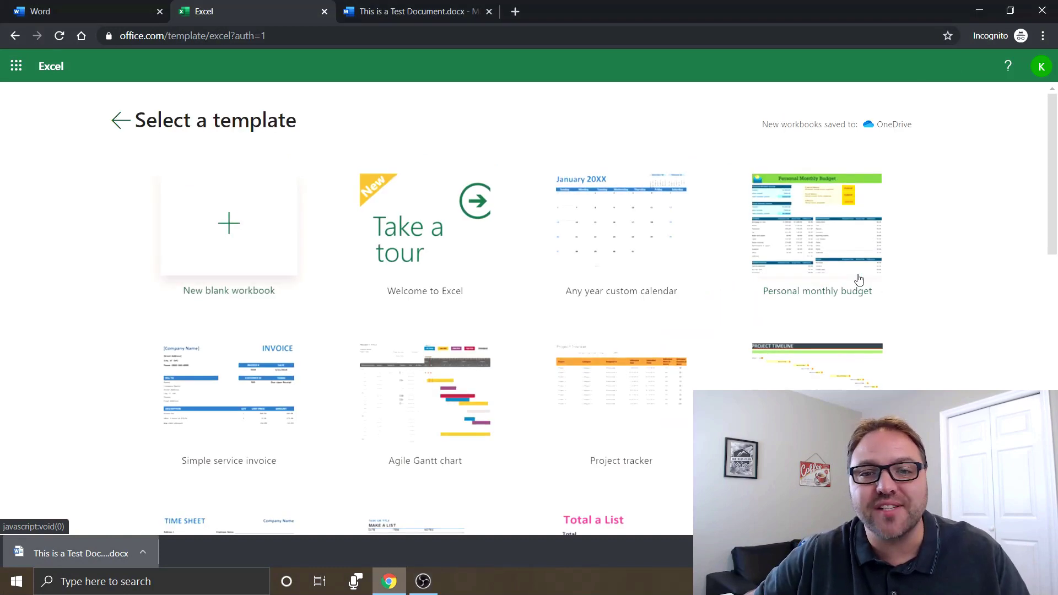
scroll(751, 278, "down", 1)
scroll(750, 279, "down", 5)
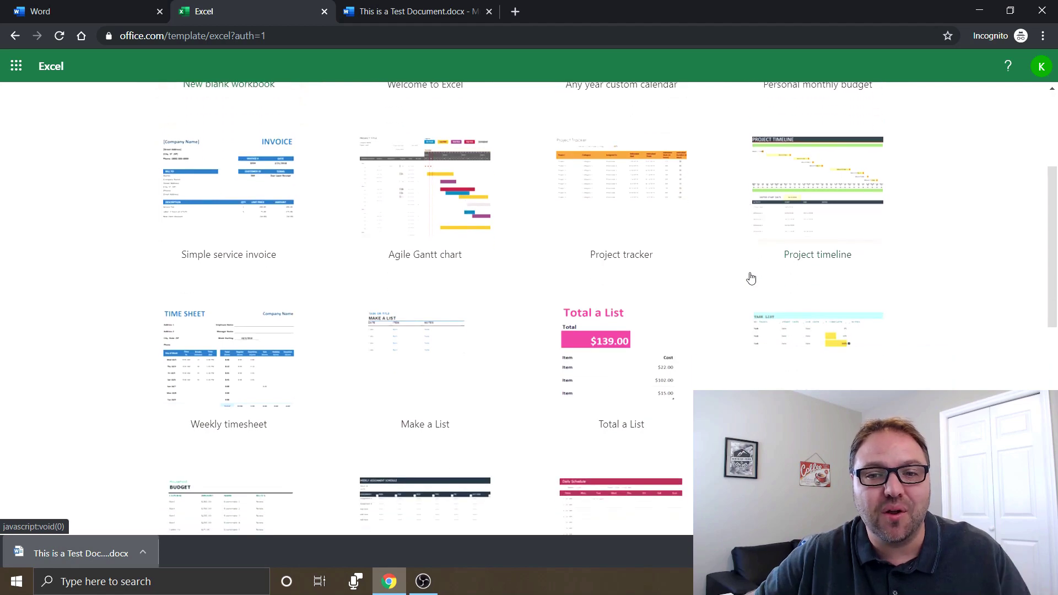
scroll(751, 279, "down", 5)
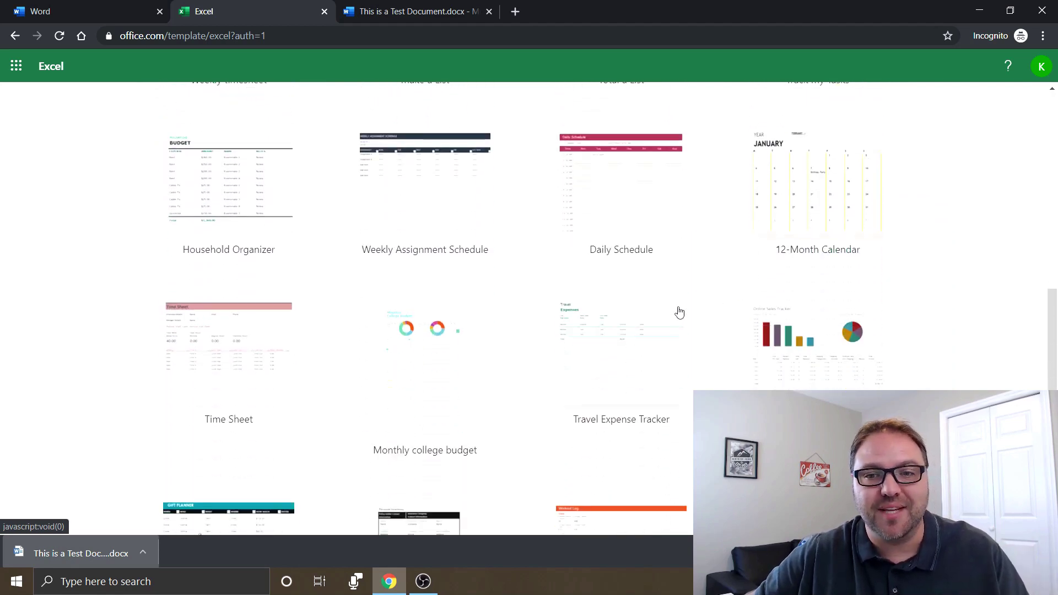
scroll(680, 312, "down", 4)
scroll(679, 313, "up", 8)
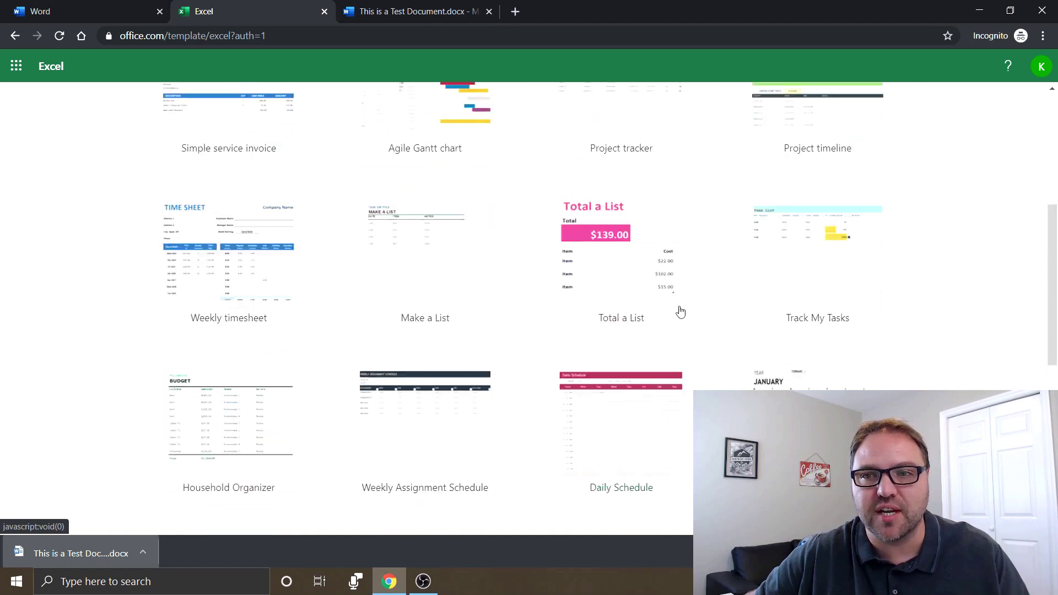
scroll(680, 310, "up", 6)
scroll(681, 310, "down", 14)
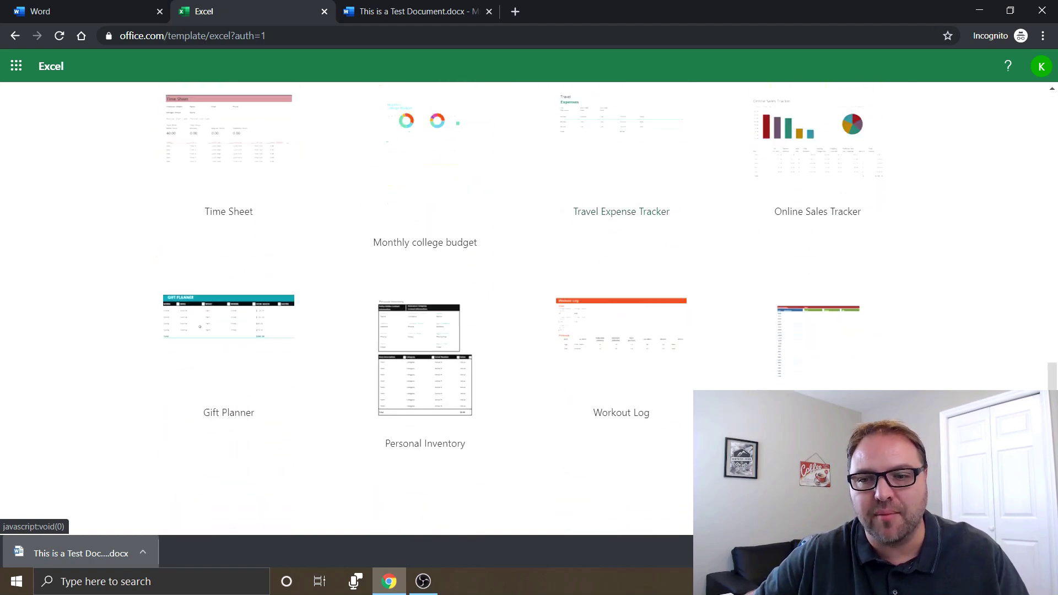
scroll(681, 309, "up", 12)
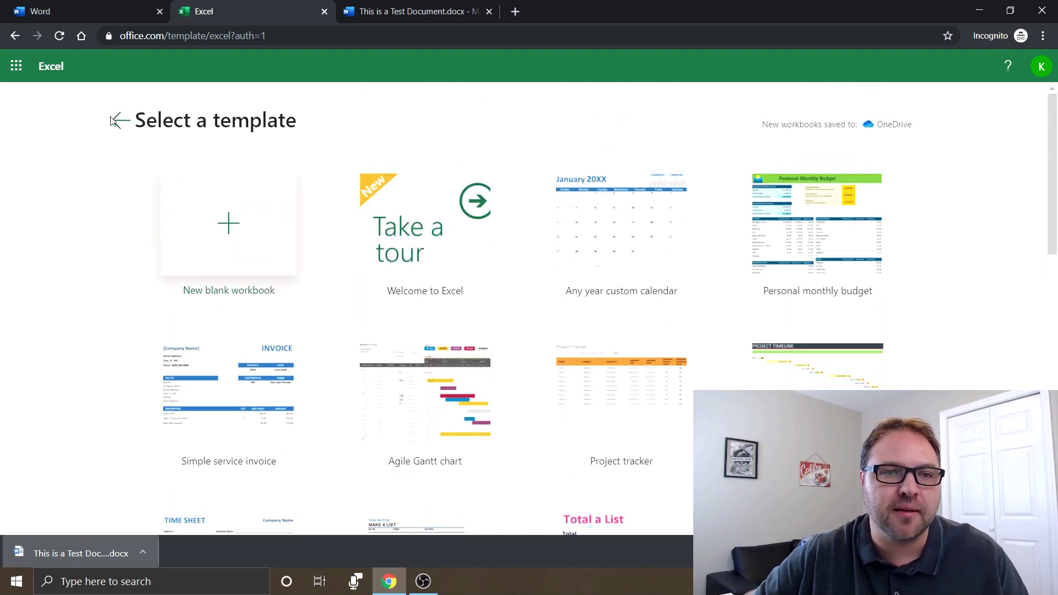
left_click(116, 119)
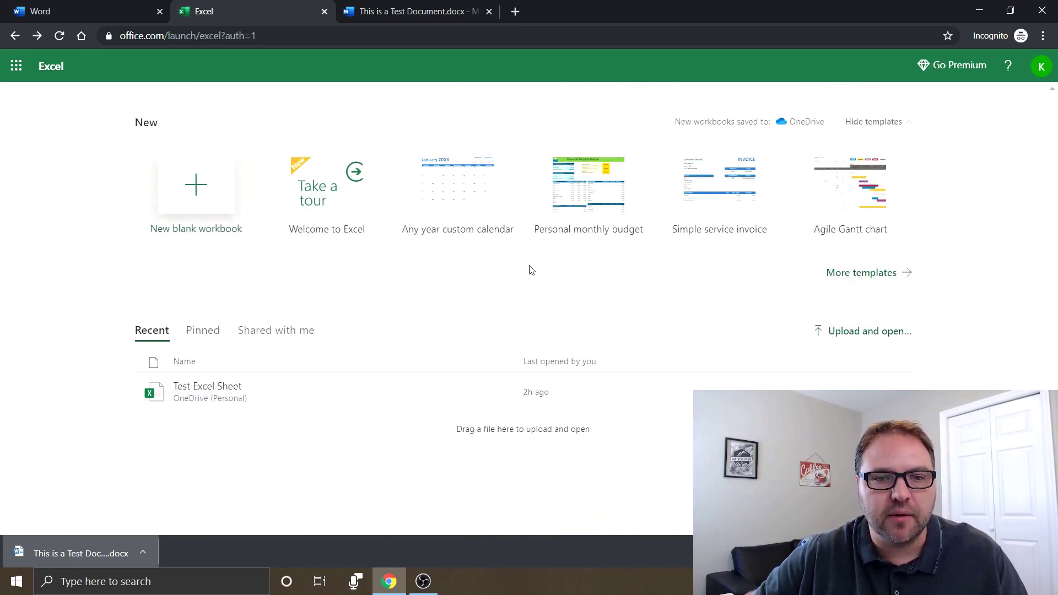
- Open Test Excel Sheet and enter 232 in cell C7 so the total becomes $5,601.00
left_click(228, 388)
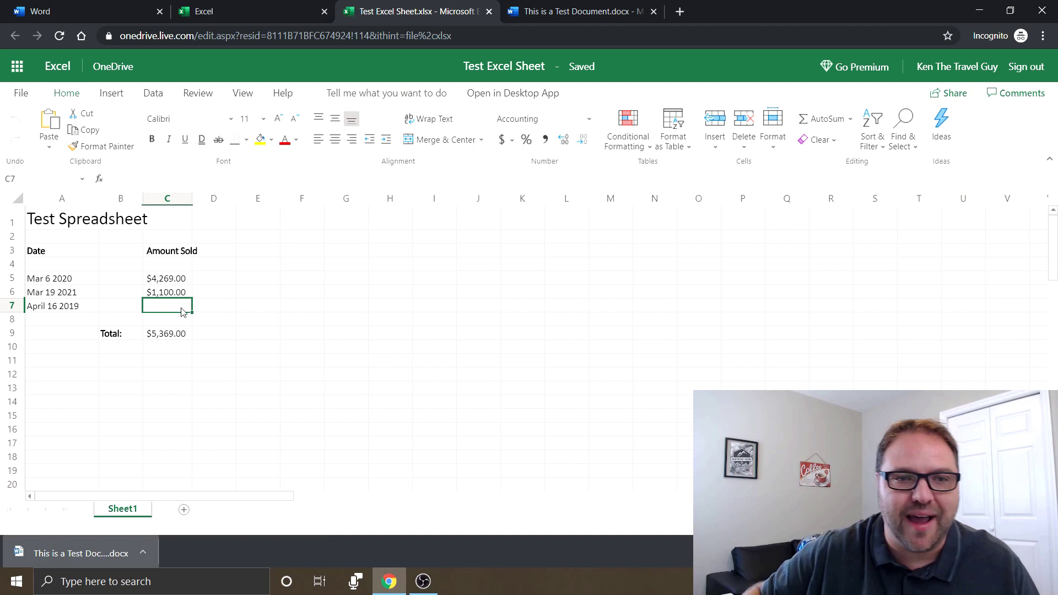
type("232")
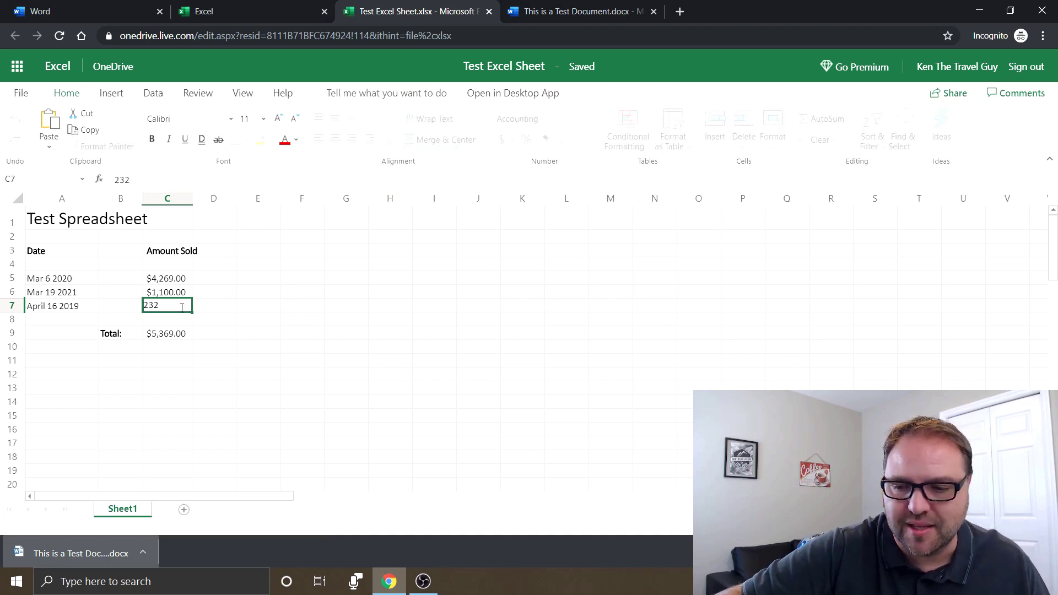
key("Return")
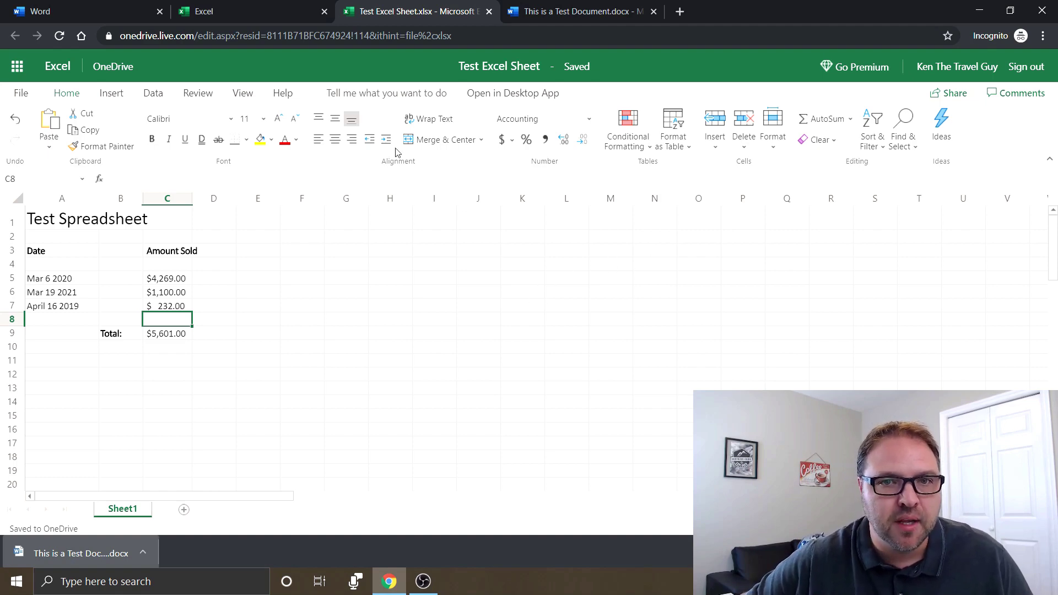
- Open the Office home page in a new tab and go to the PowerPoint start page
left_click(17, 66)
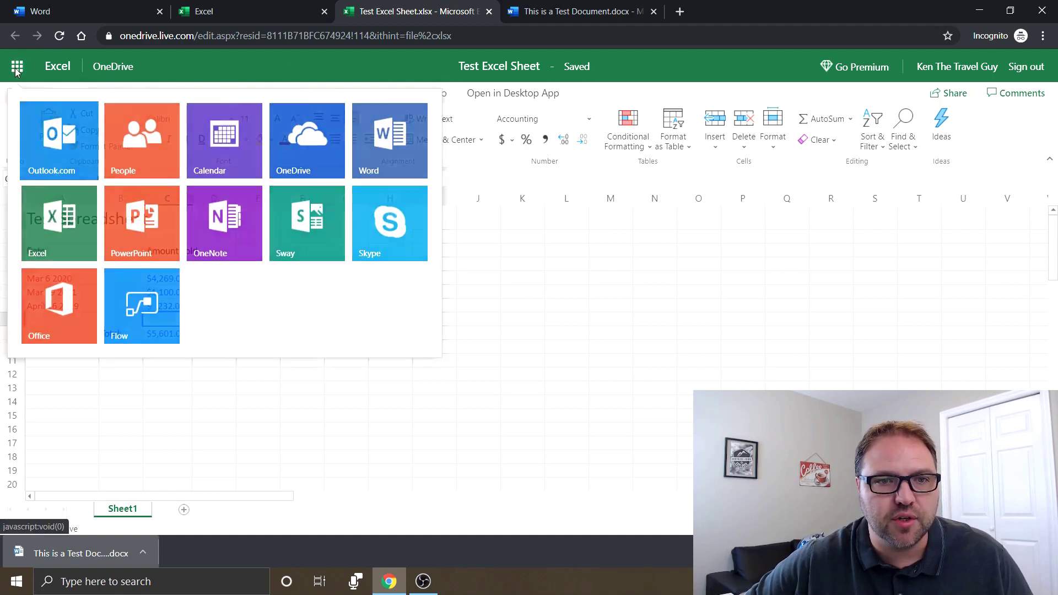
left_click(72, 298)
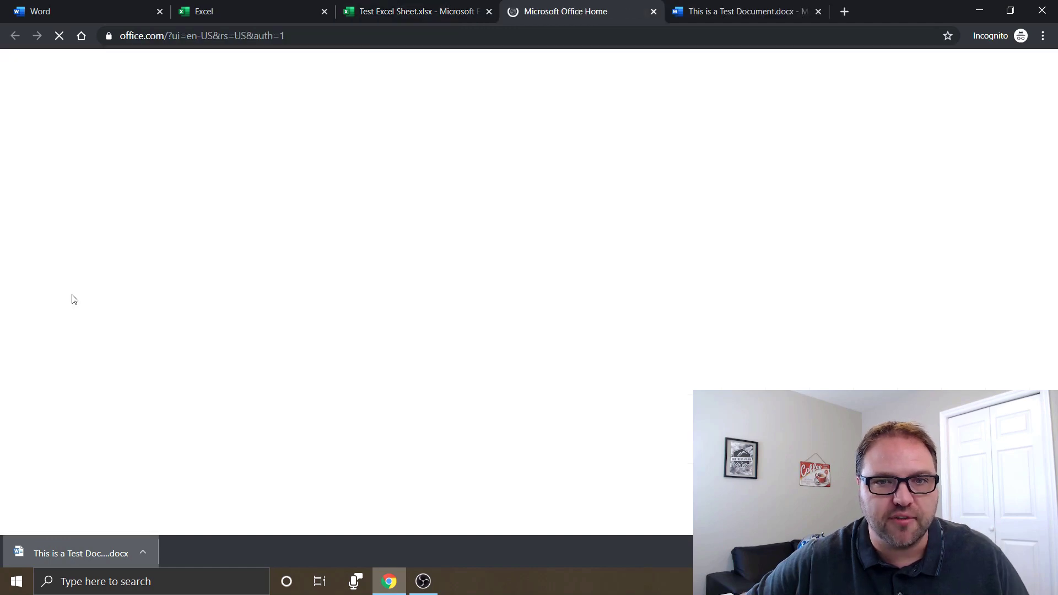
scroll(650, 225, "down", 1)
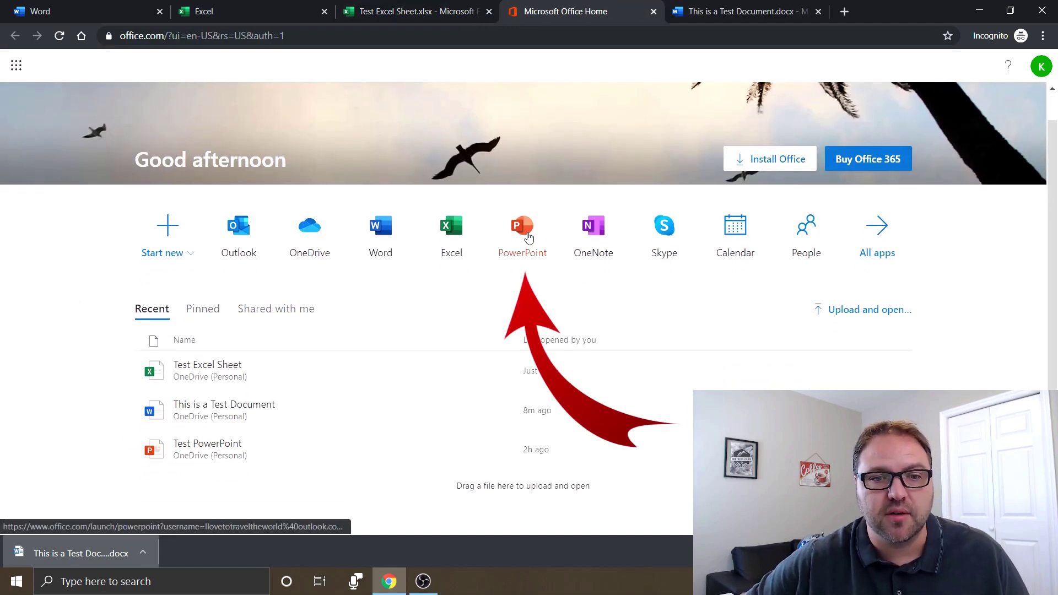
left_click(529, 237)
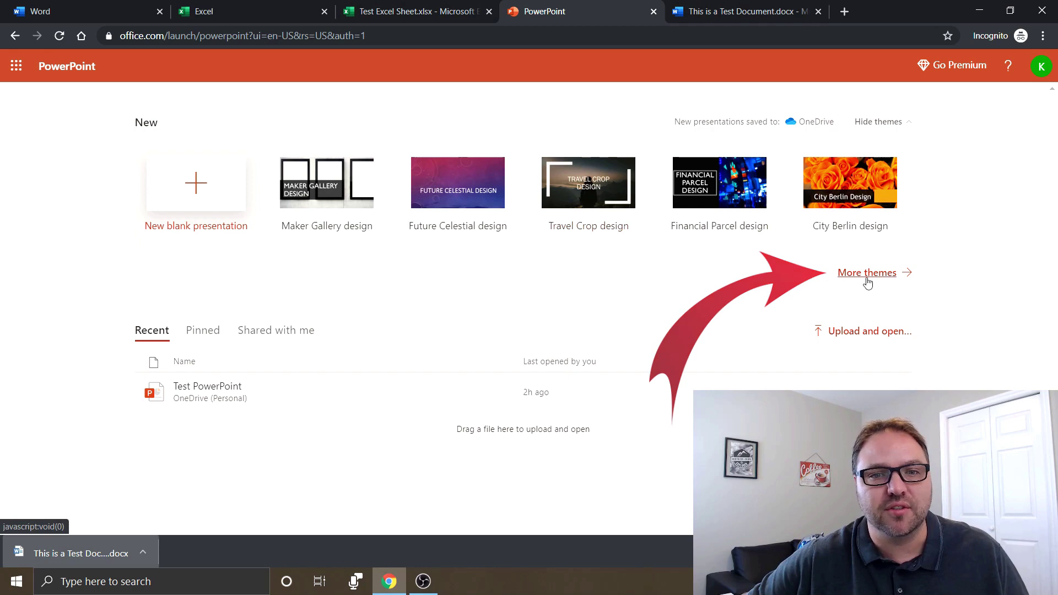
- Browse the full PowerPoint theme gallery, then return to the start page
left_click(867, 274)
scroll(962, 247, "down", 3)
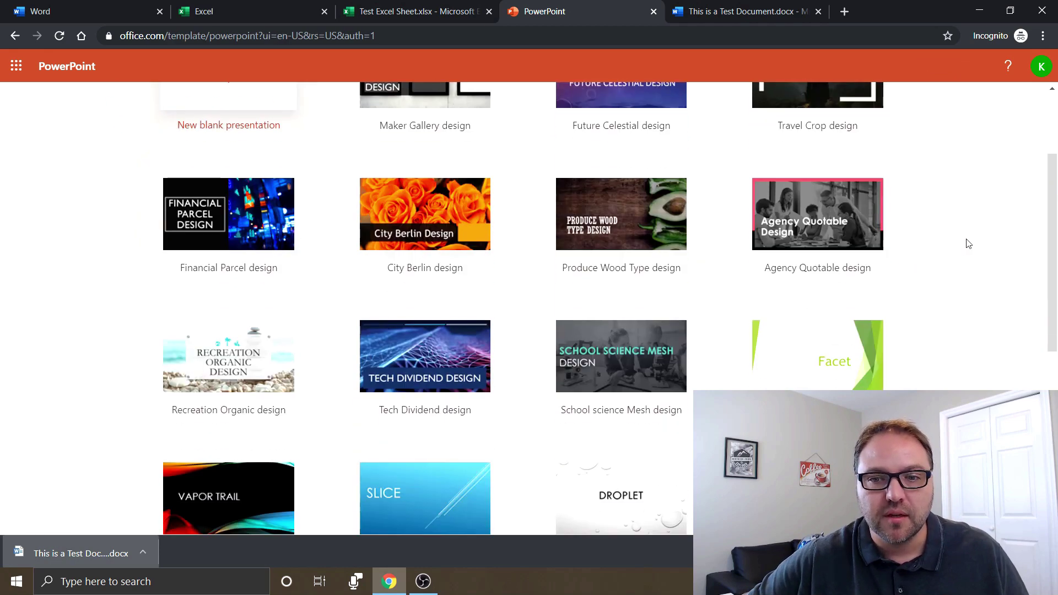
scroll(965, 245, "down", 3)
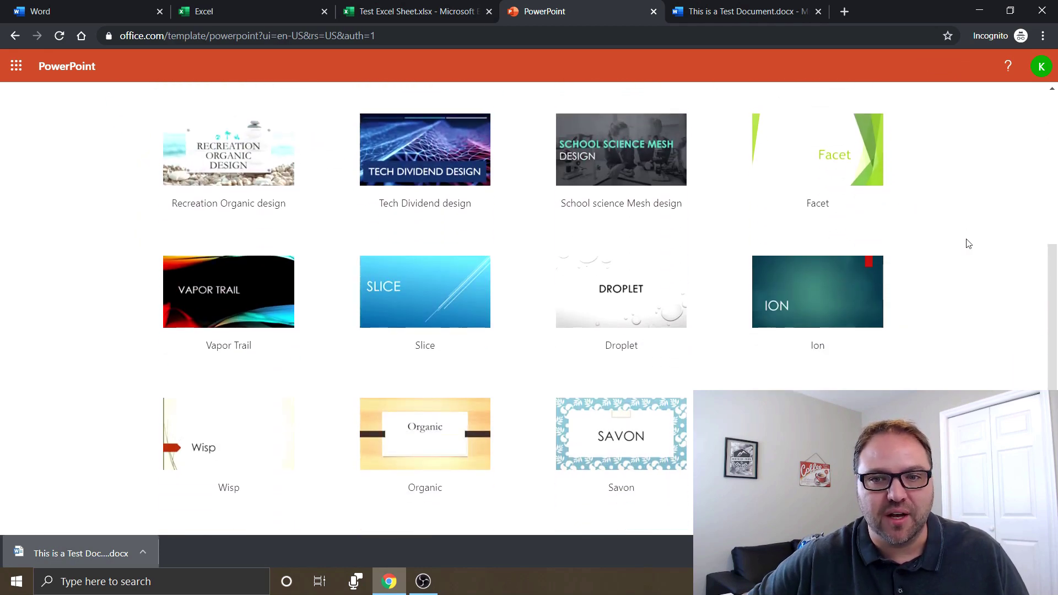
scroll(969, 244, "down", 3)
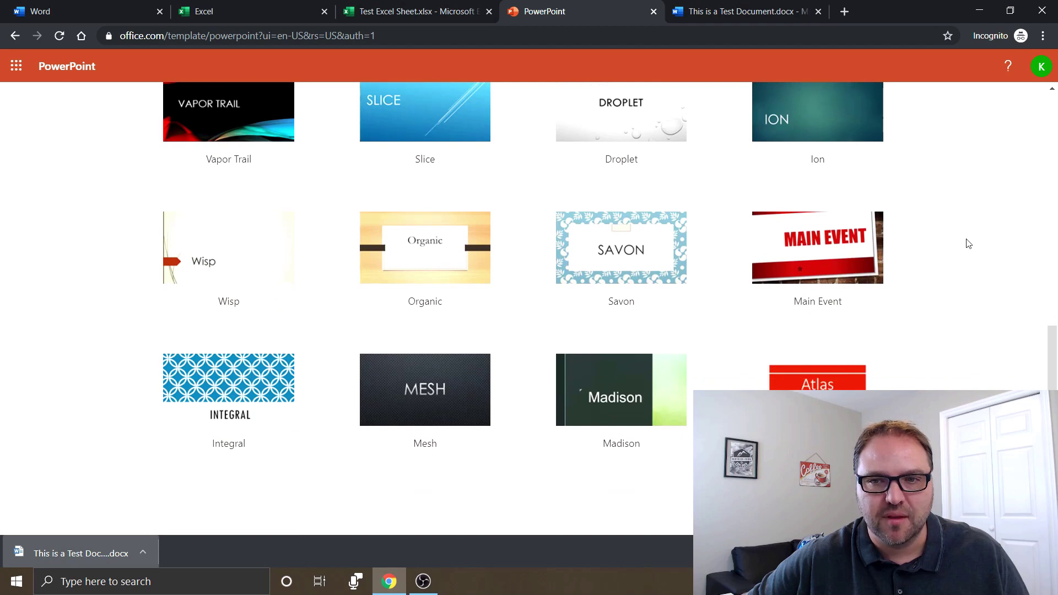
scroll(968, 244, "up", 10)
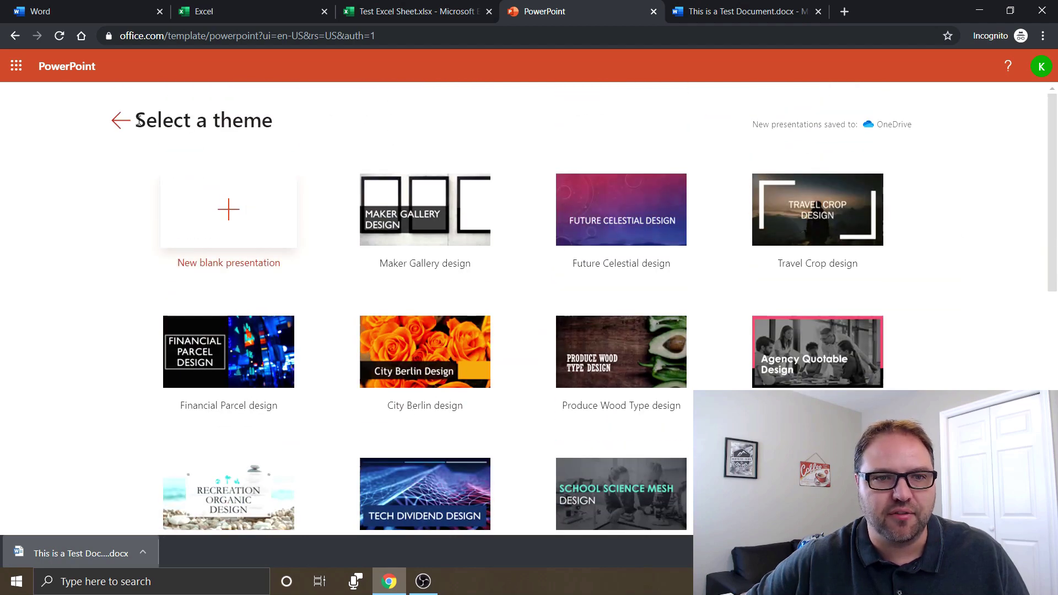
left_click(121, 120)
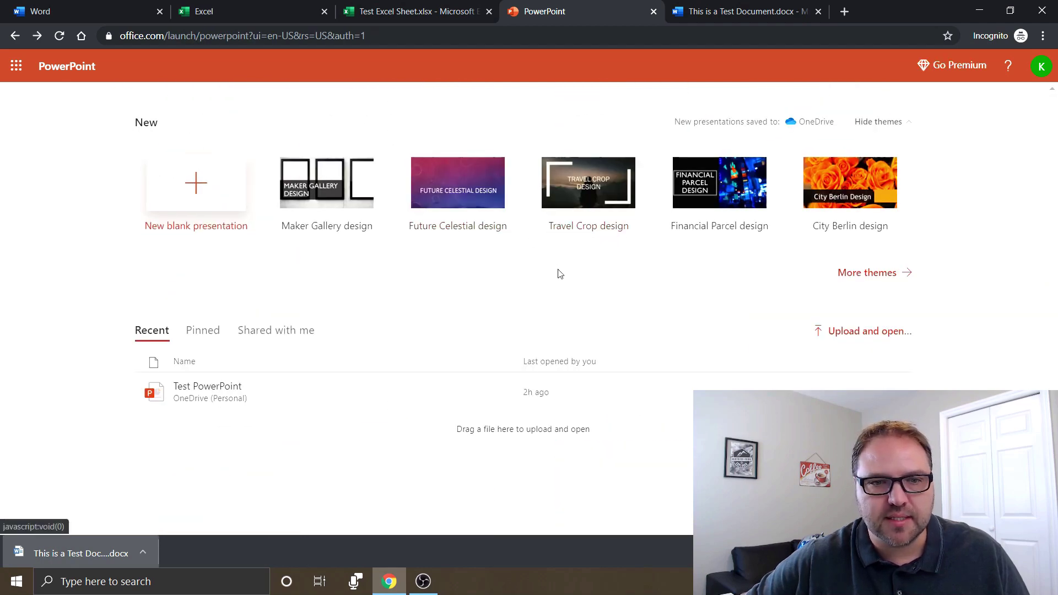
- Open Test PowerPoint and download a copy through File > Download As > Download a Copy
left_click(223, 391)
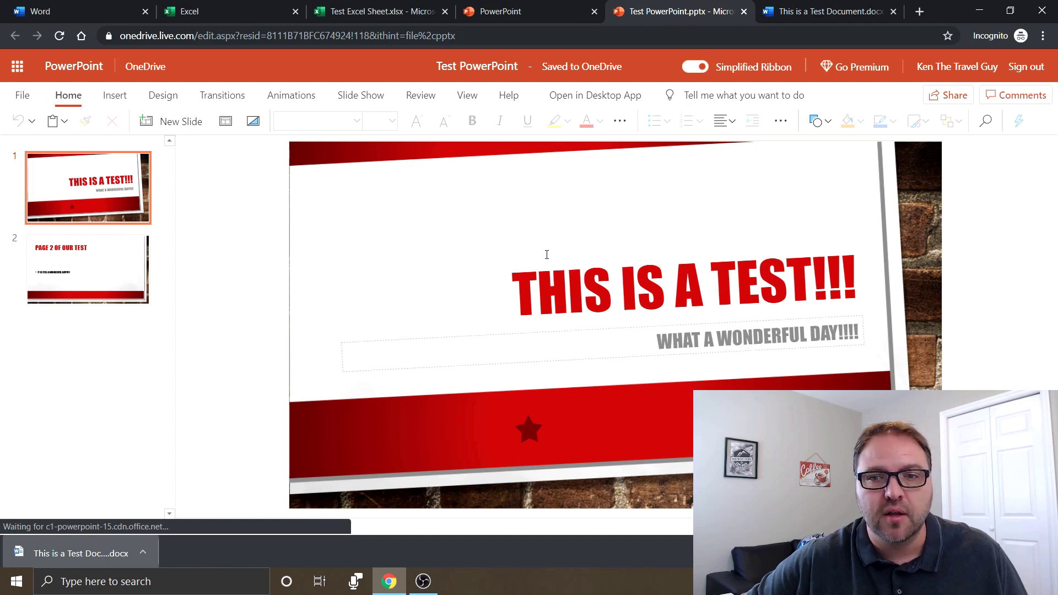
left_click(20, 95)
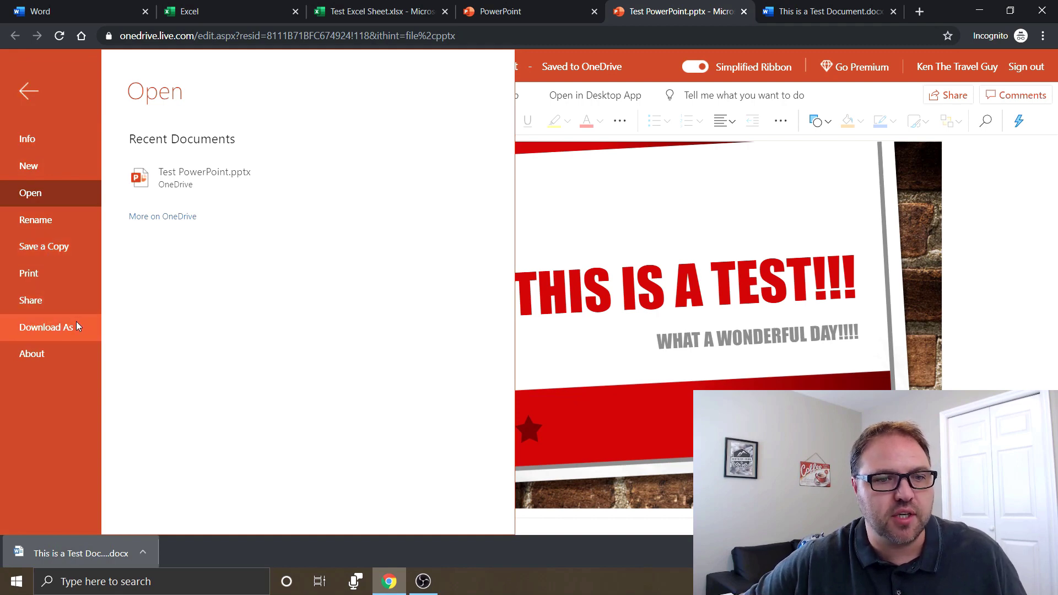
left_click(58, 332)
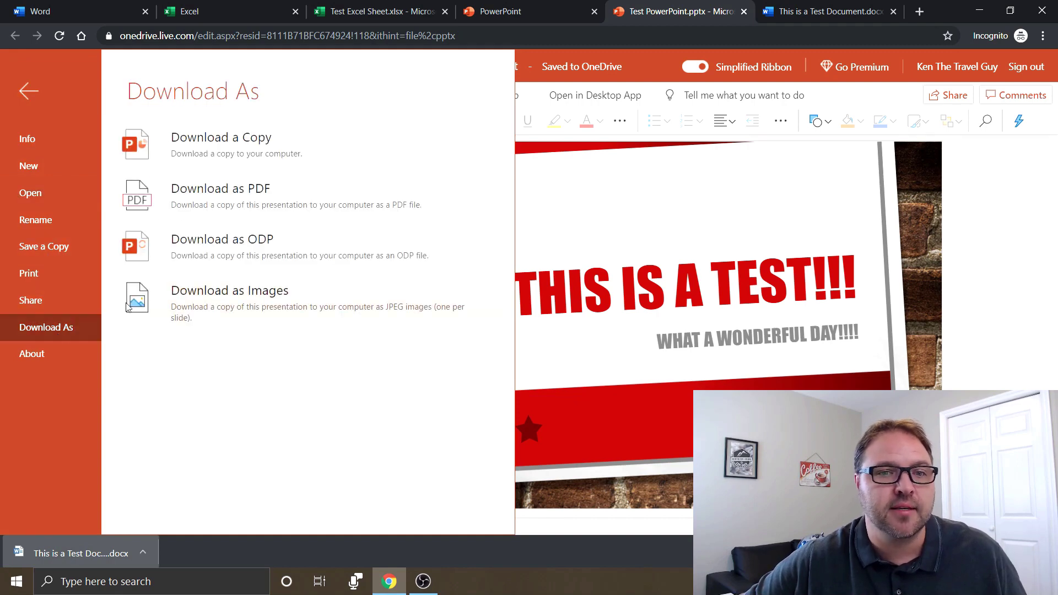
left_click(243, 153)
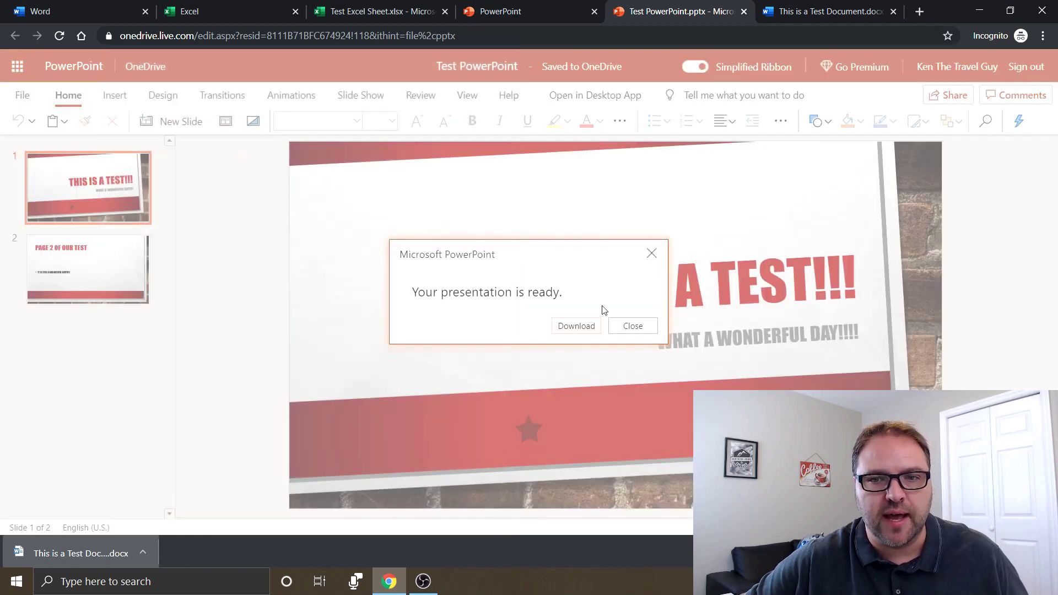
left_click(584, 327)
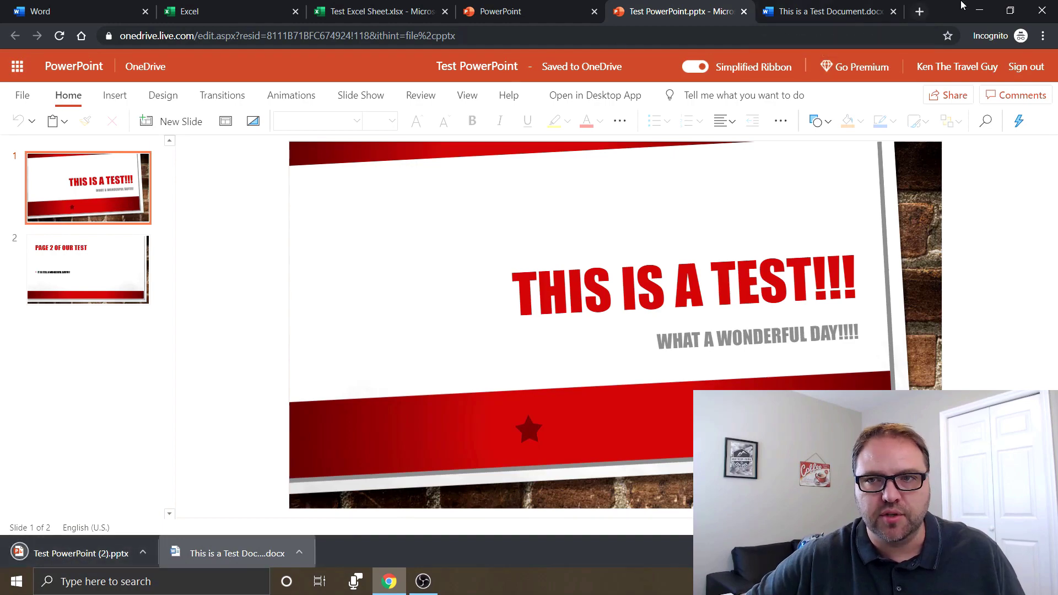
- Drag Test PowerPoint (2).pptx from the download bar onto the desktop and re-maximize the browser
left_click_drag(948, 11, 1, 18)
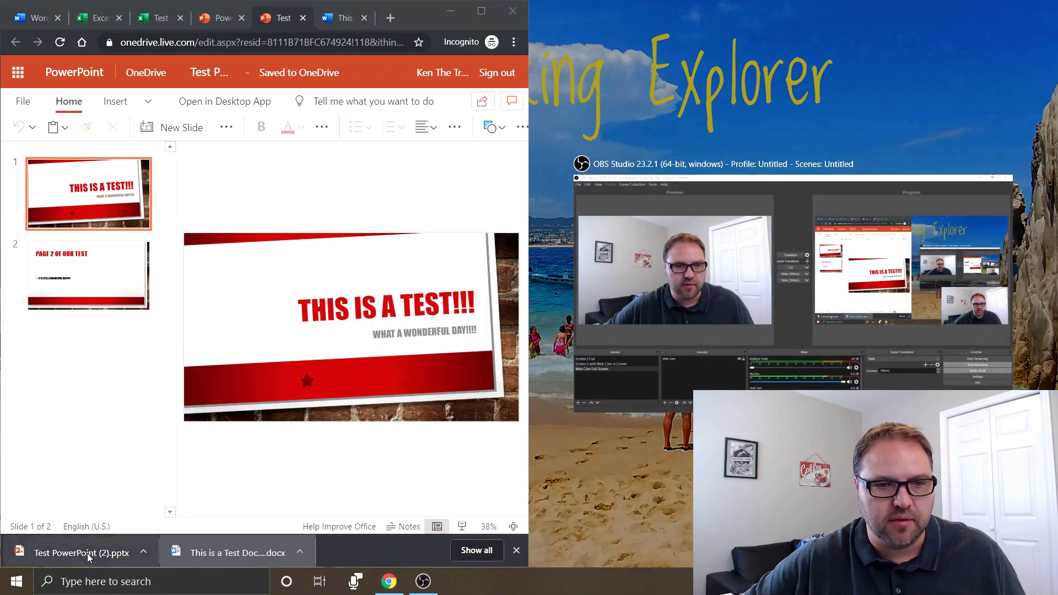
left_click_drag(83, 553, 893, 159)
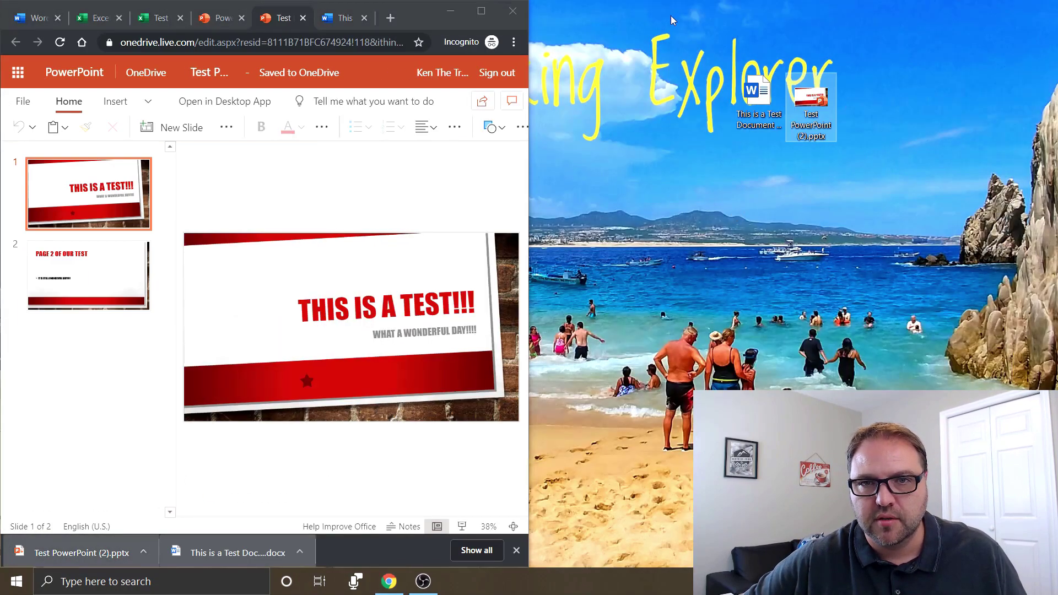
left_click(481, 11)
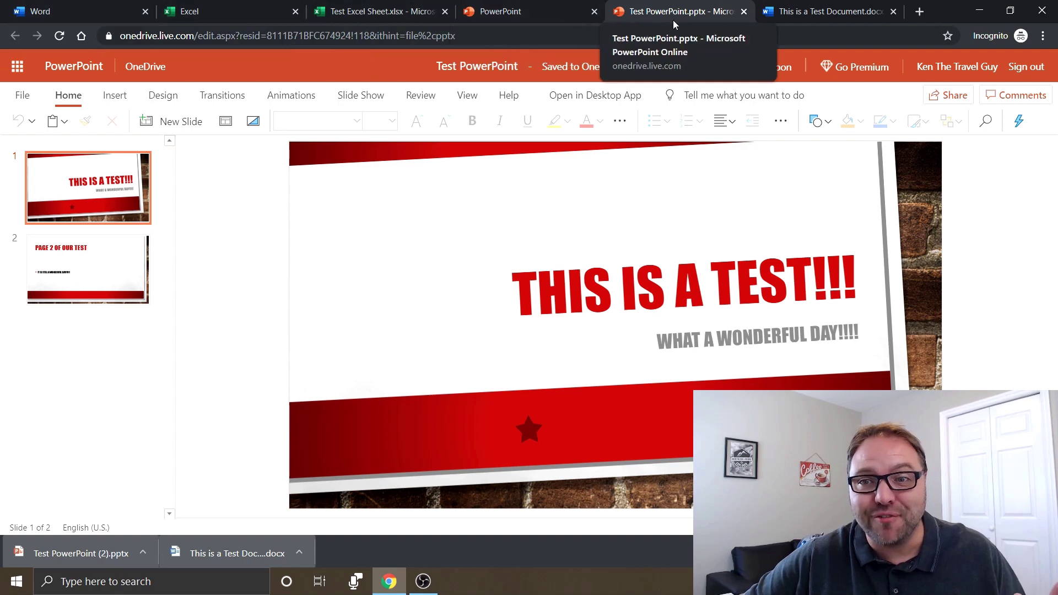
- Upload This is a Test Document (1).docx from the Desktop to OneDrive via Office home's Upload and open
left_click(558, 8)
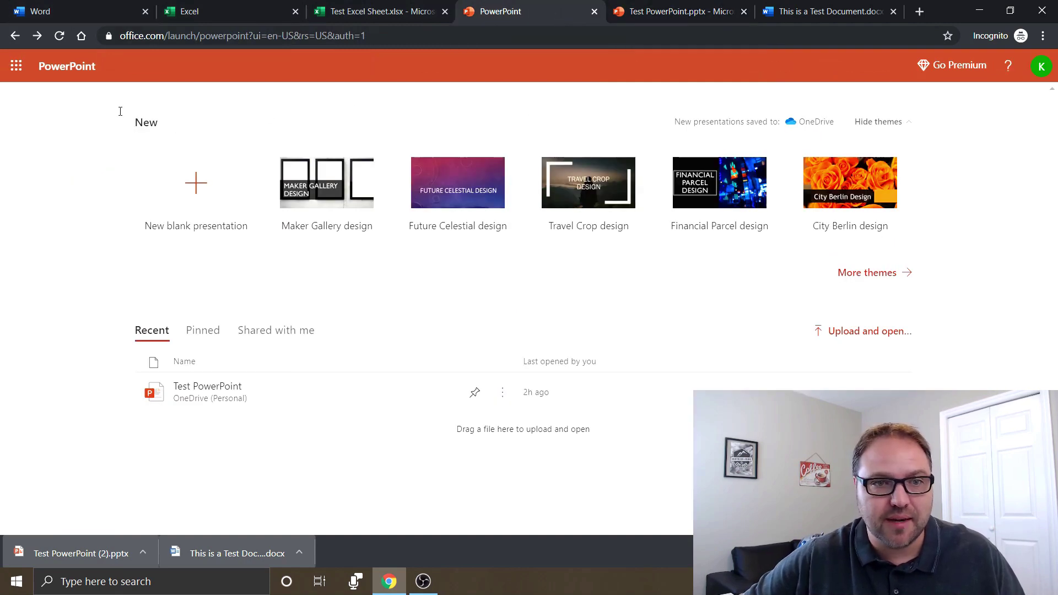
left_click(16, 66)
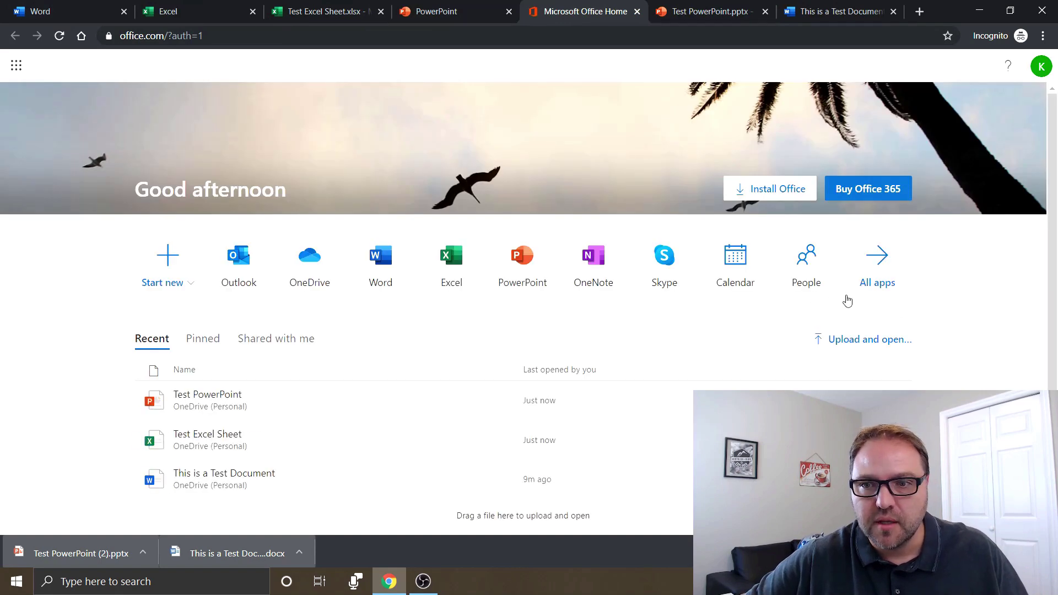
scroll(881, 306, "down", 1)
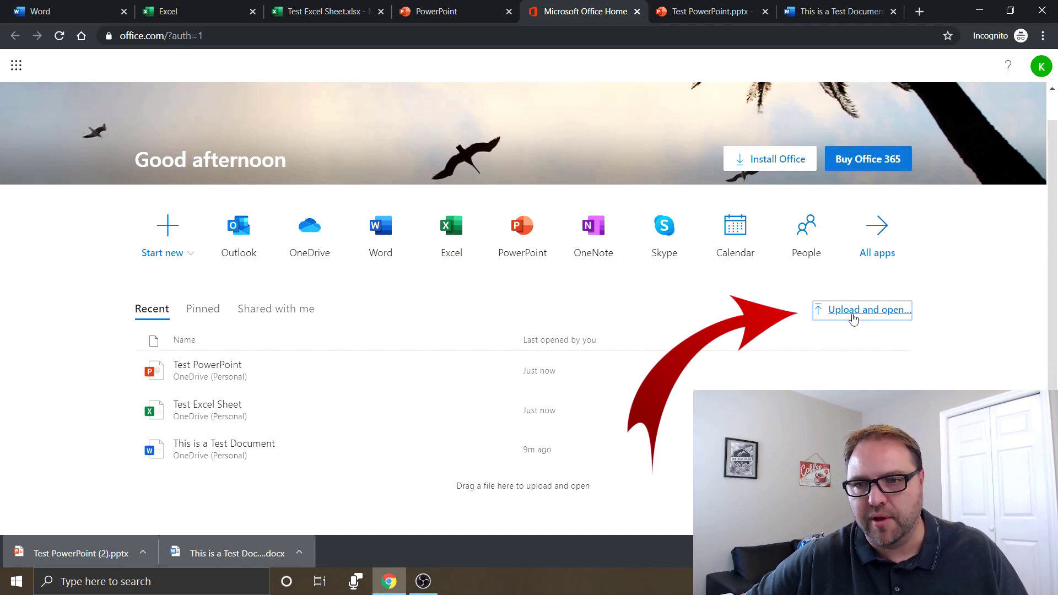
left_click(854, 313)
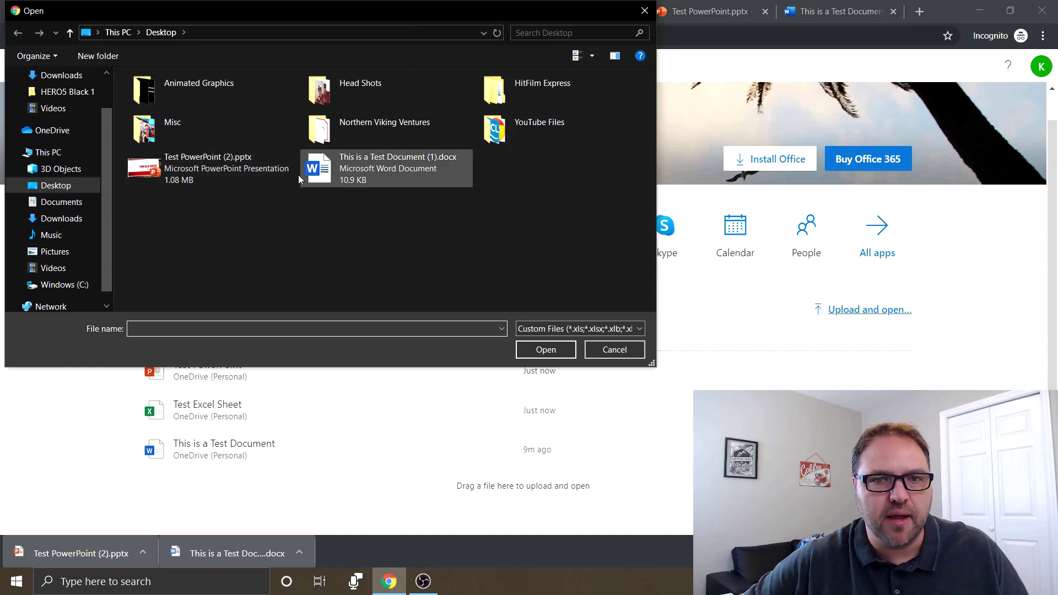
left_click(366, 174)
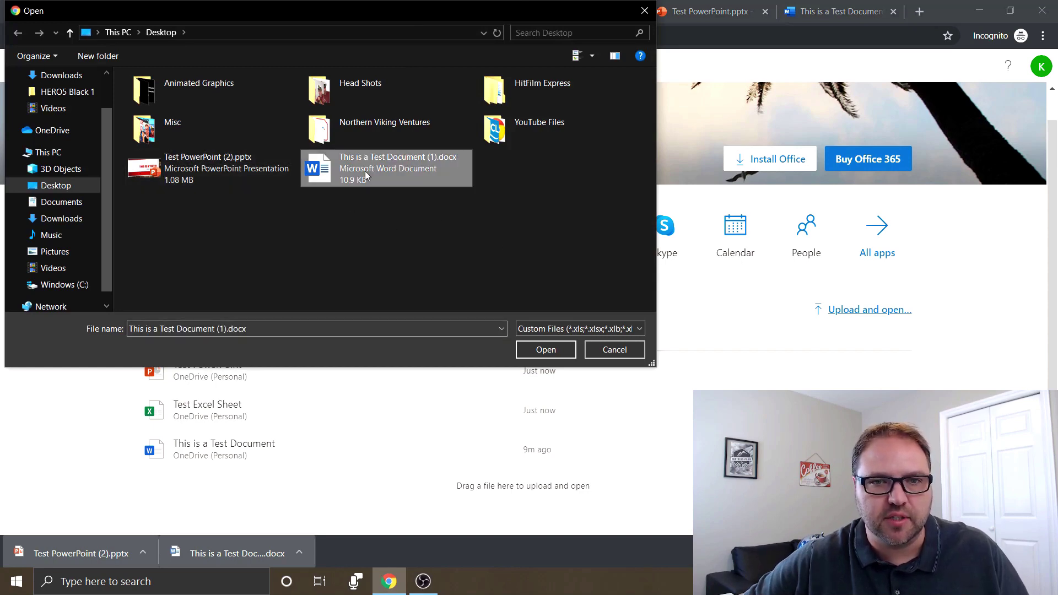
left_click(550, 346)
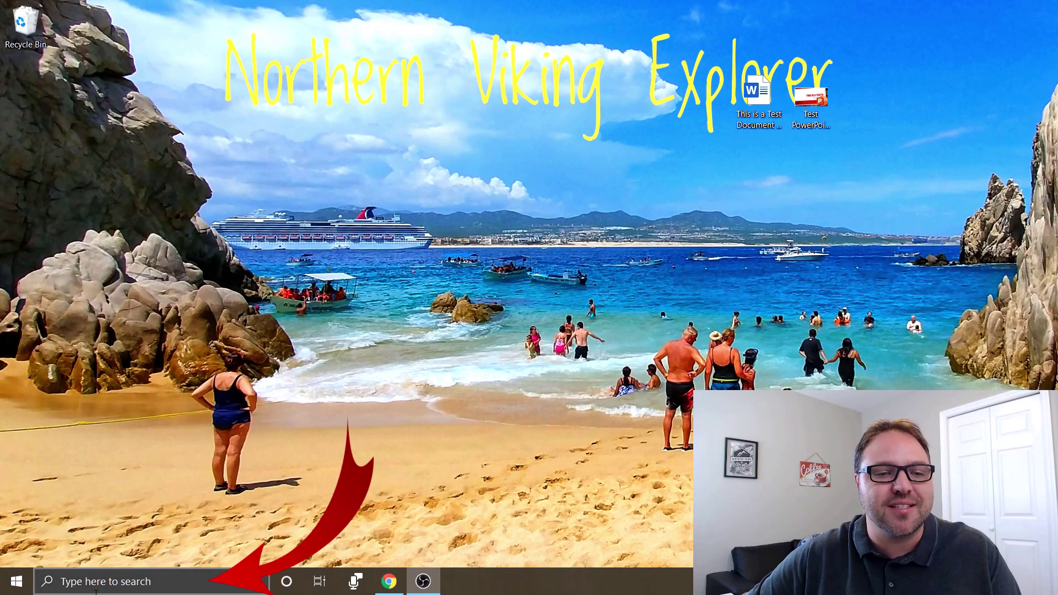
- Search Windows for 'office', pin the Office best match to the taskbar, and close search
left_click(164, 576)
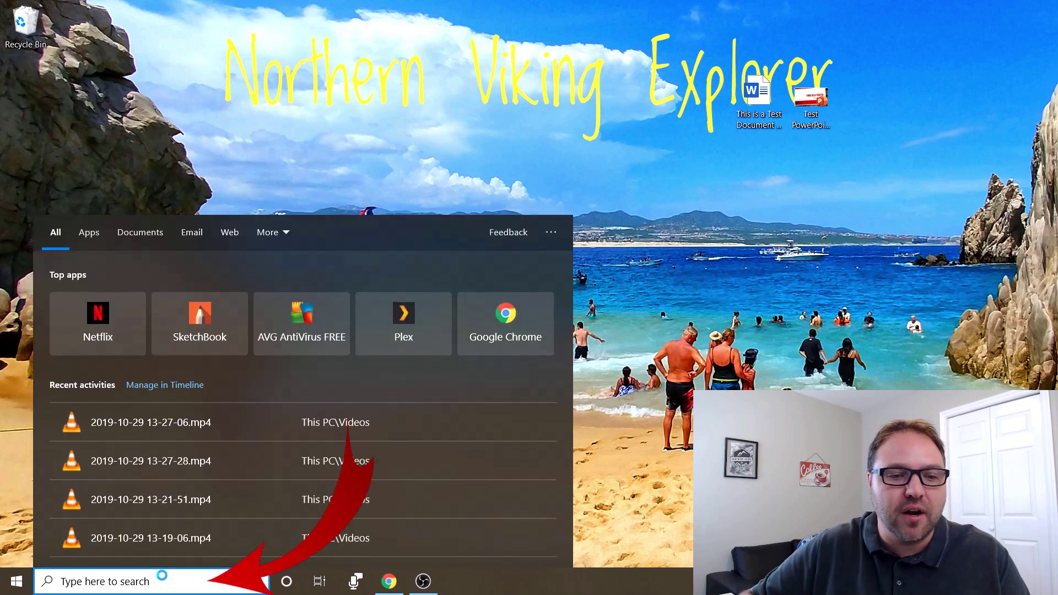
type("office")
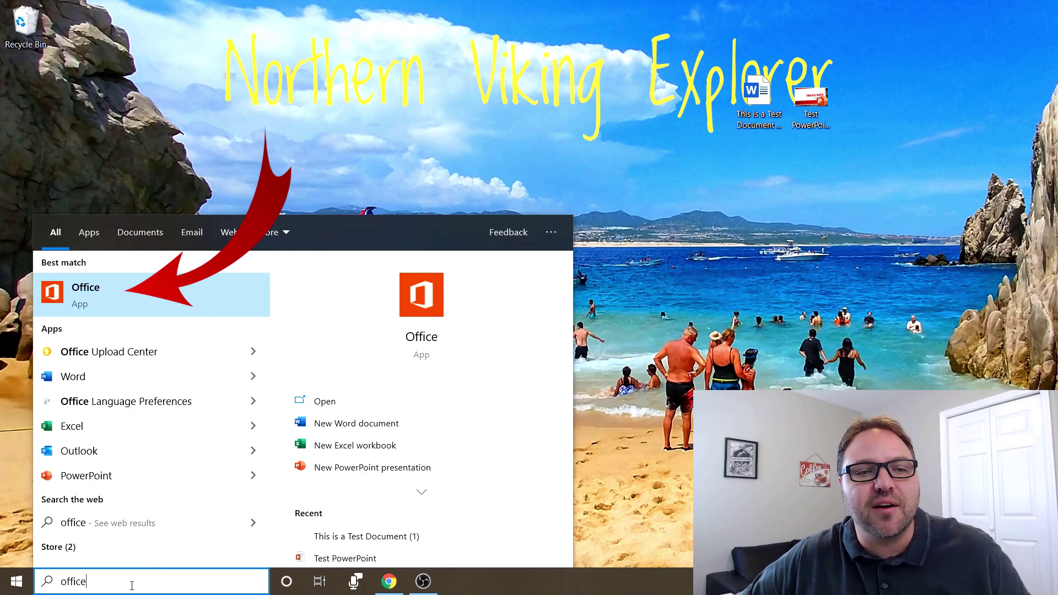
right_click(122, 305)
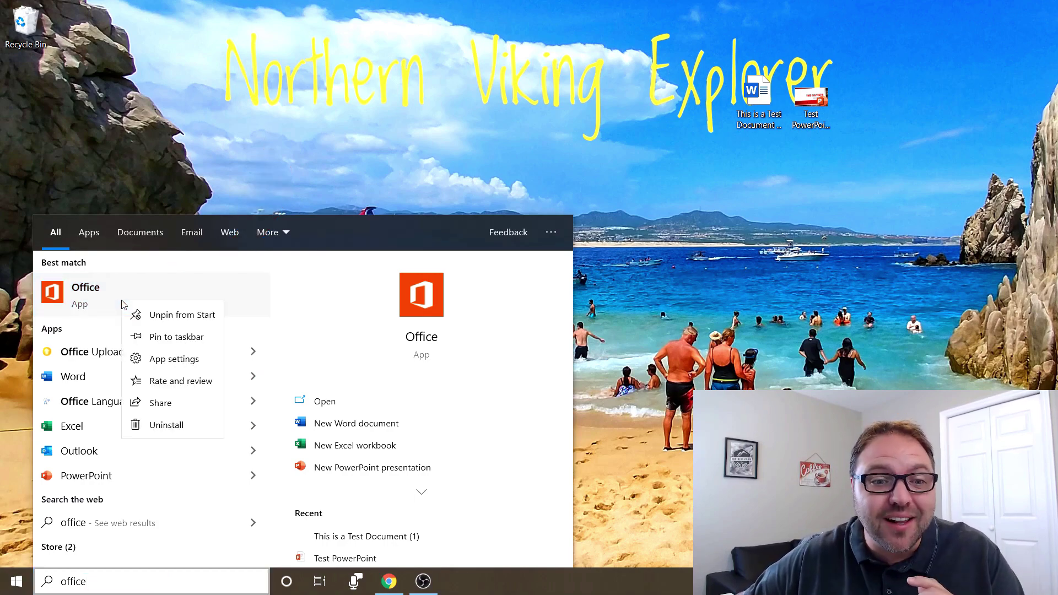
left_click(197, 342)
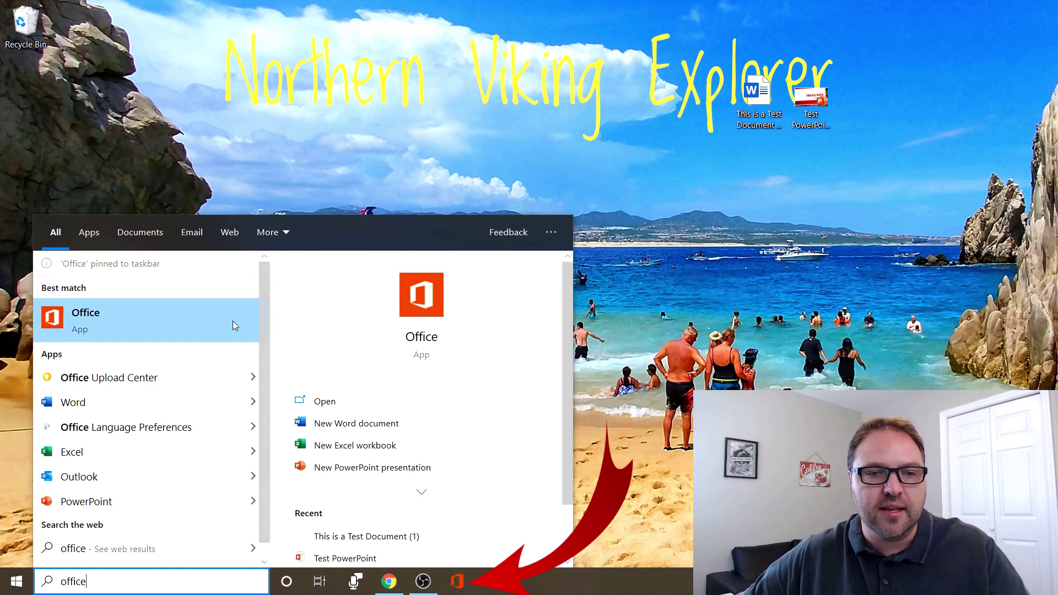
left_click(296, 166)
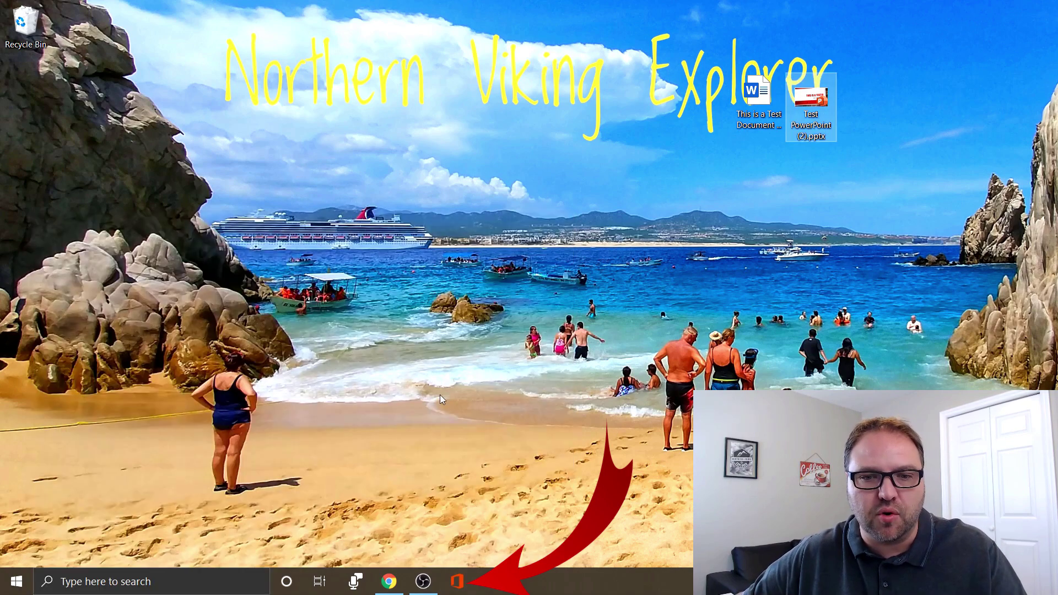
- Launch the Office app from its pinned taskbar icon to reach its home page of recent documents
left_click(458, 581)
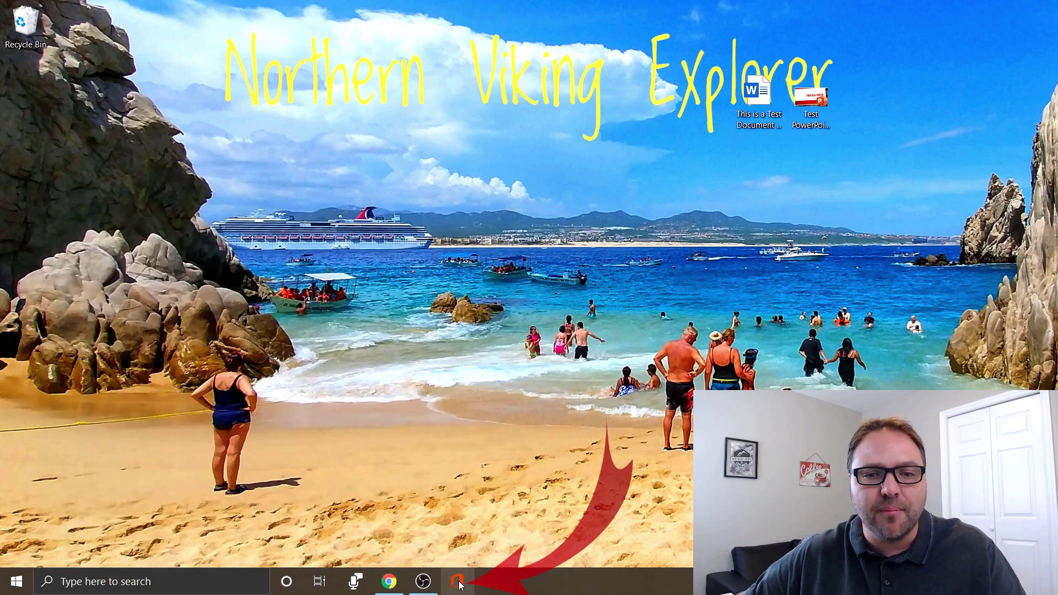